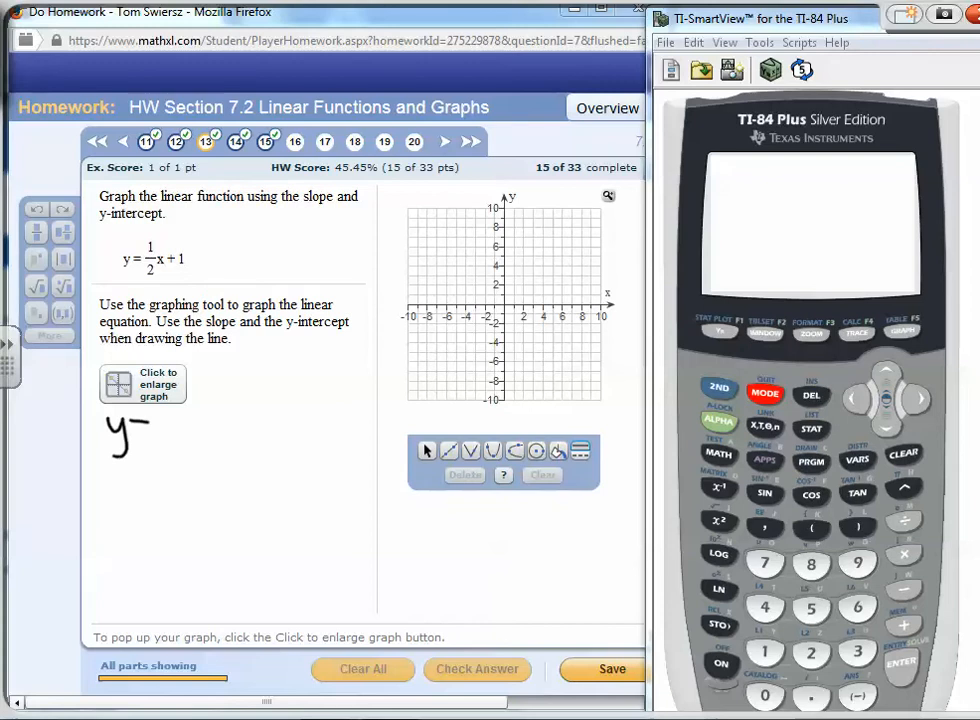
Handwrite y = mx + b in ink beside the problem and circle the slope and intercept in the equation
mouse_move(213, 417)
left_mouse_down()
mouse_move(199, 440)
mouse_move(231, 438)
left_mouse_up()
left_click_drag(219, 425, 243, 423)
mouse_move(257, 403)
left_mouse_down()
mouse_move(268, 428)
mouse_move(256, 433)
left_mouse_up()
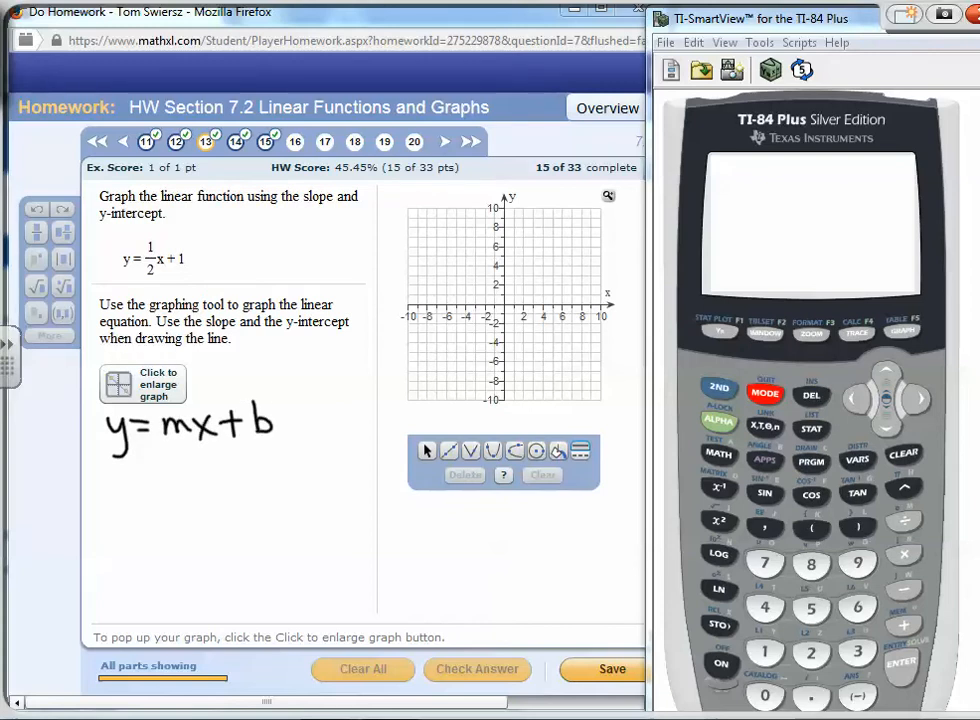
left_click_drag(152, 239, 146, 243)
left_click_drag(186, 243, 174, 247)
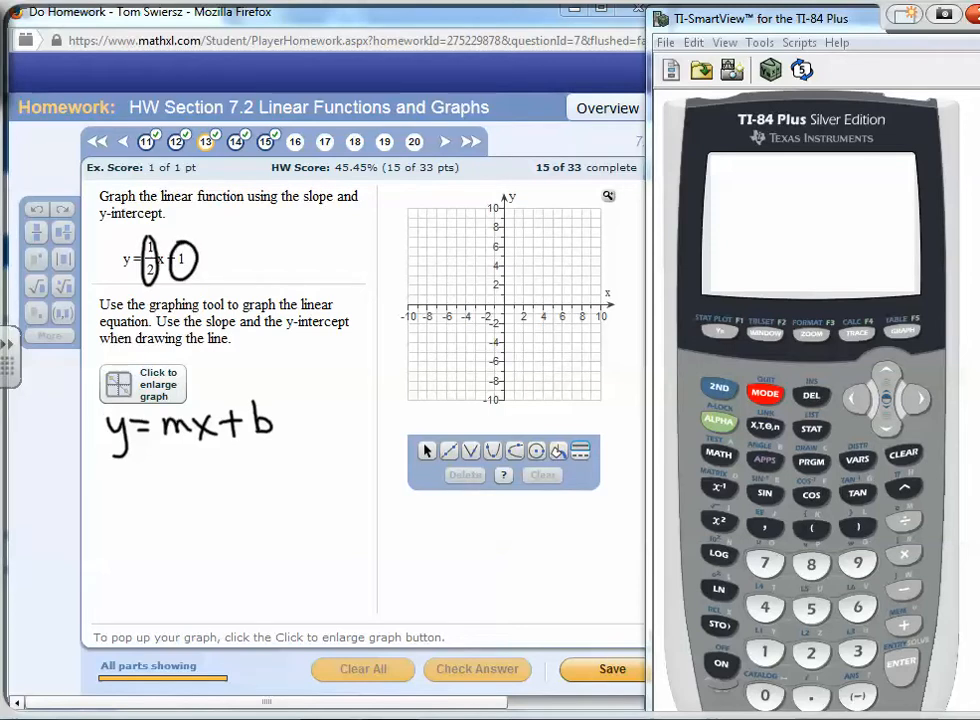
mouse_move(110, 484)
left_mouse_down()
mouse_move(110, 510)
mouse_move(139, 511)
mouse_move(168, 487)
left_mouse_up()
left_click_drag(153, 498, 168, 497)
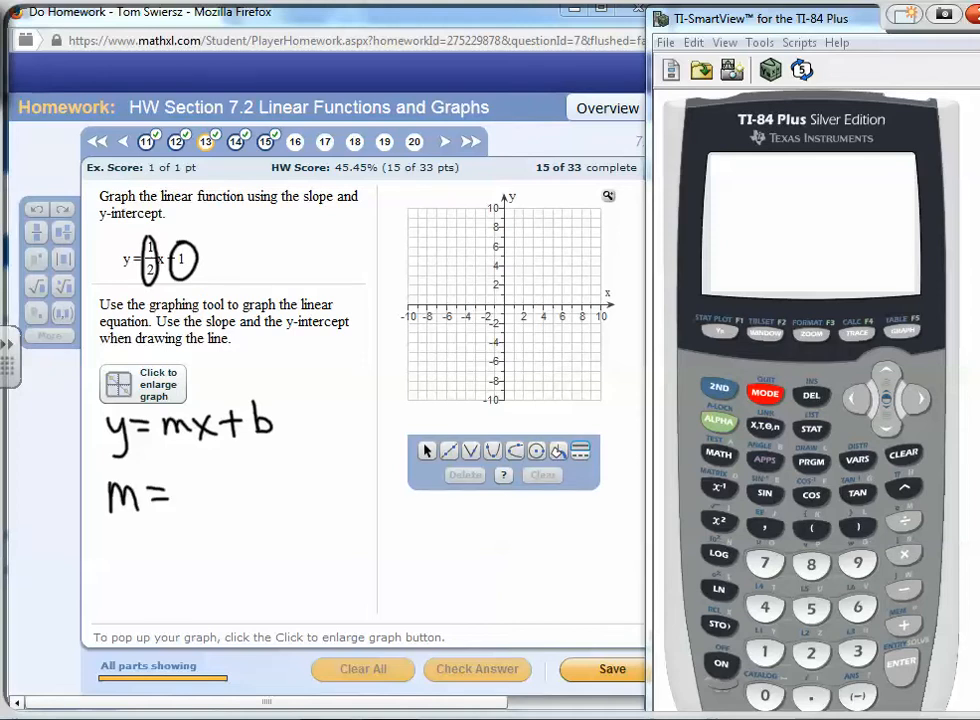
Write m = 1/2 = up/right and y-int: 1 in ink, then close the ink layer
mouse_move(194, 463)
left_mouse_down()
mouse_move(193, 490)
mouse_move(212, 529)
left_mouse_up()
mouse_move(109, 568)
left_mouse_down()
mouse_move(118, 606)
mouse_move(146, 584)
left_mouse_up()
mouse_move(155, 570)
left_mouse_down()
mouse_move(155, 598)
mouse_move(183, 570)
mouse_move(188, 600)
left_mouse_up()
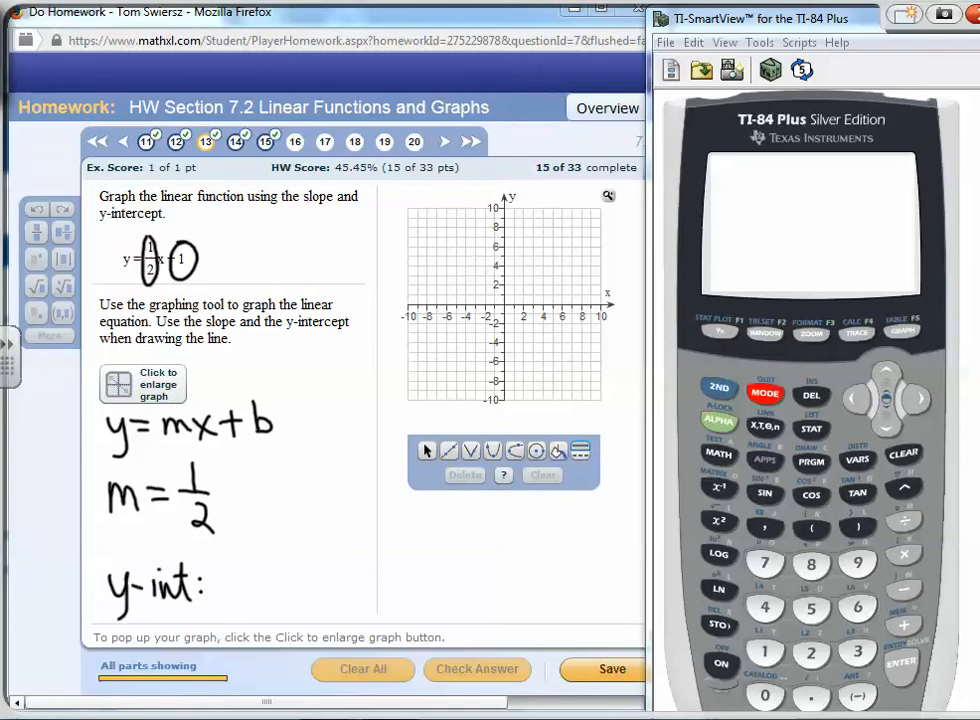
left_click_drag(236, 570, 237, 607)
left_click_drag(237, 492, 259, 490)
left_click_drag(108, 622, 245, 630)
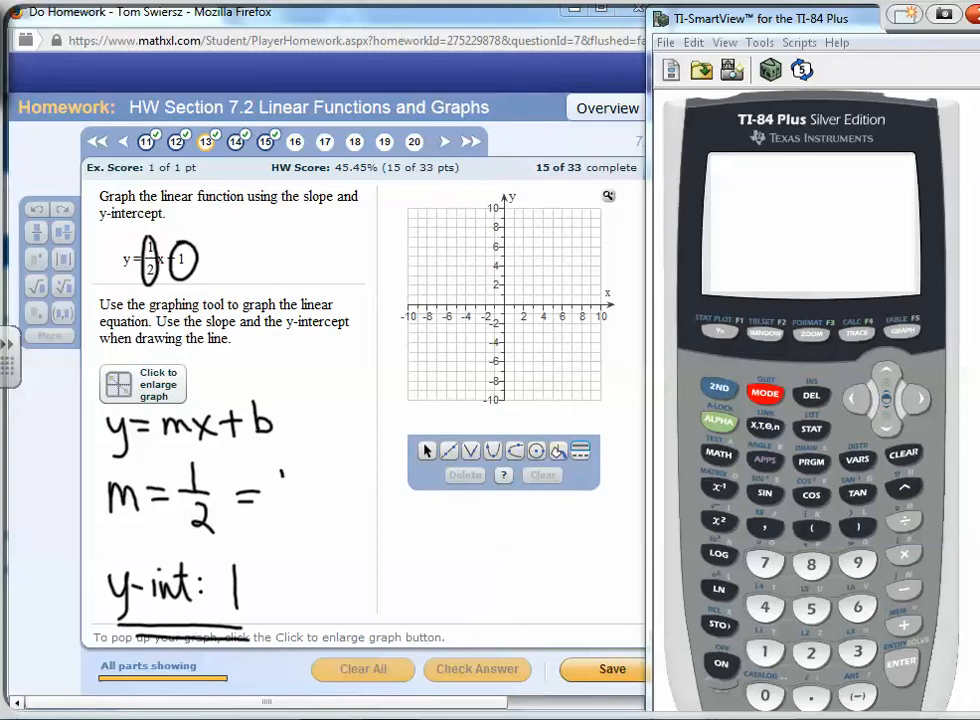
mouse_move(281, 474)
left_mouse_down()
mouse_move(294, 500)
mouse_move(310, 504)
left_mouse_up()
mouse_move(254, 458)
left_mouse_down()
mouse_move(236, 465)
mouse_move(255, 473)
left_mouse_up()
left_click_drag(291, 520, 370, 535)
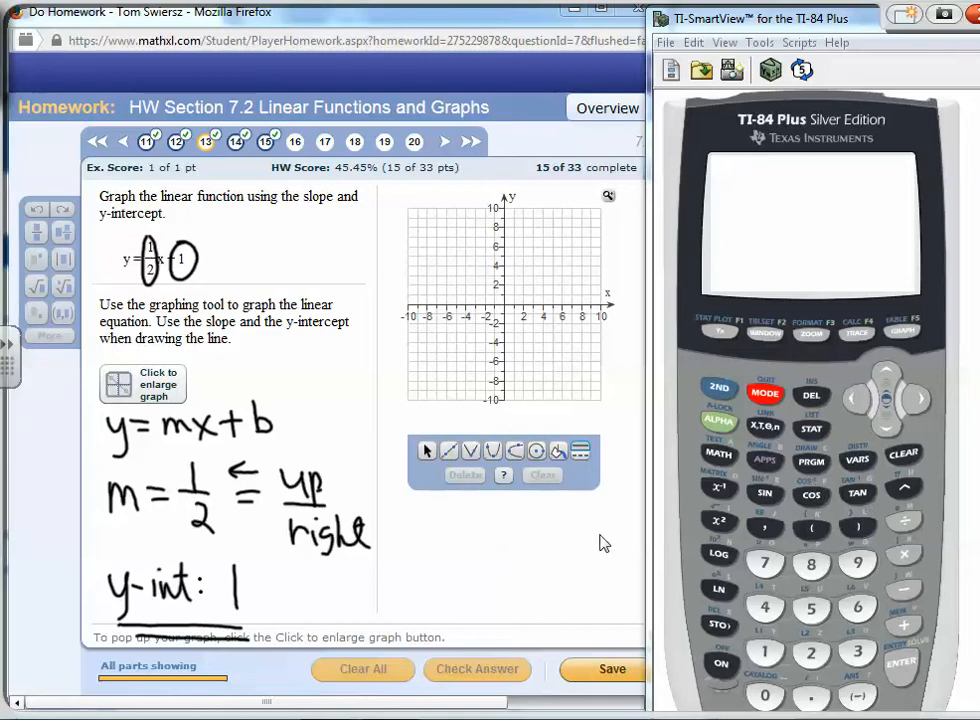
right_click(472, 442)
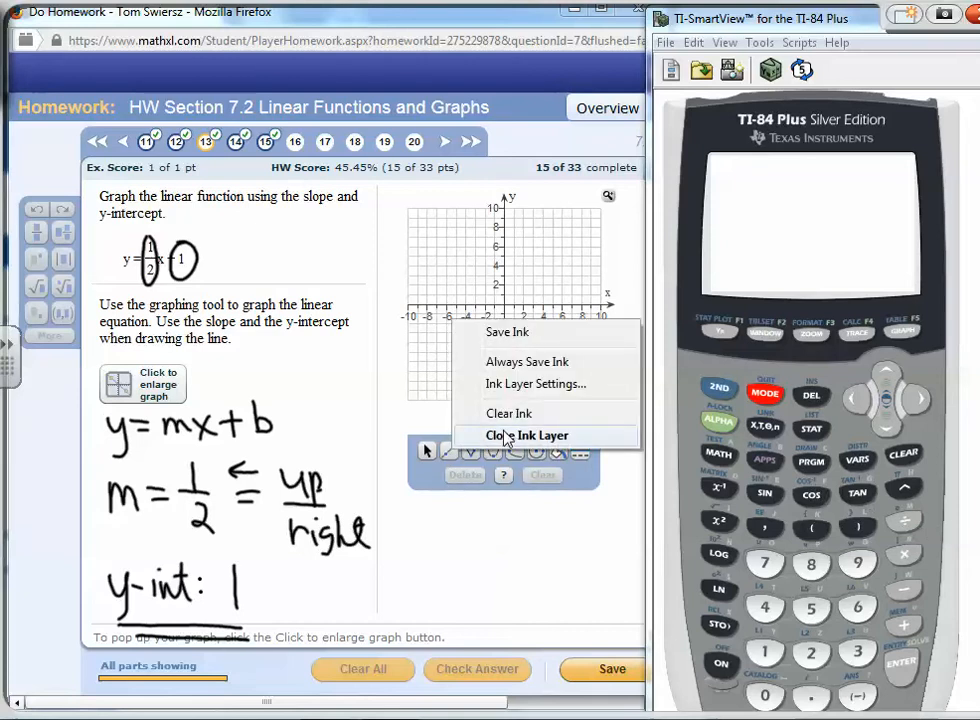
left_click(490, 436)
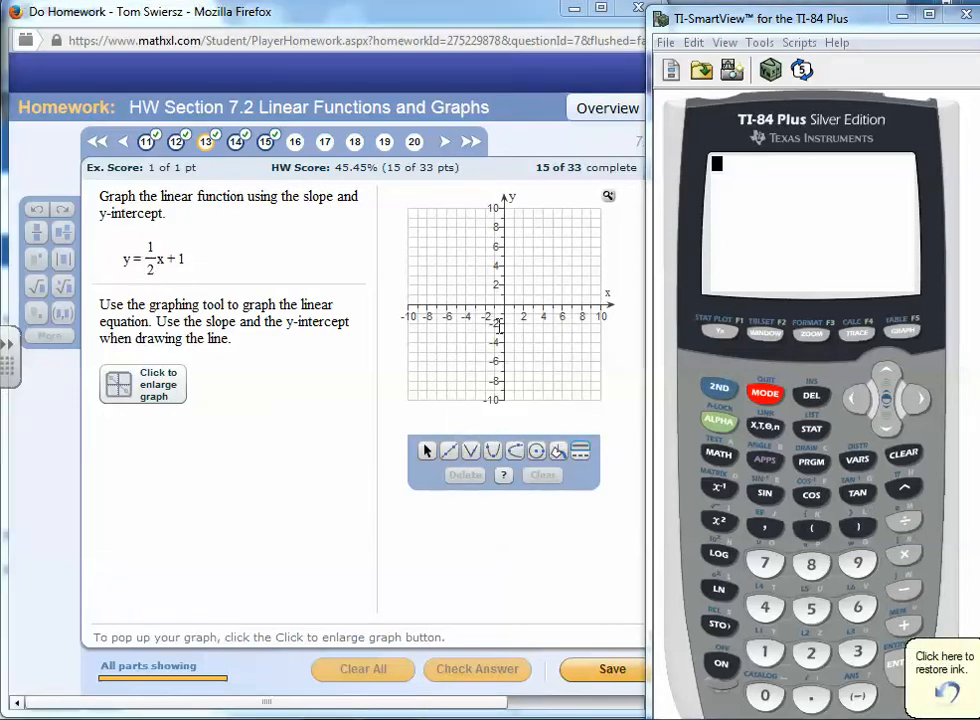
Graph the line through (0, 1) and (2, 2) with the line tool and check the answer
left_click(449, 452)
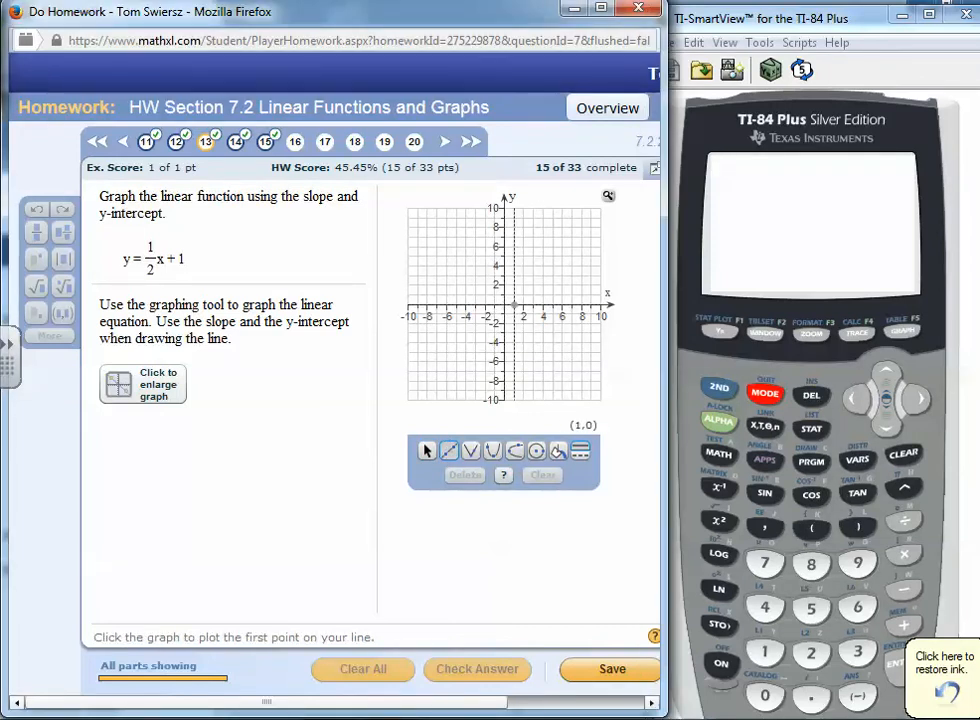
left_click(504, 294)
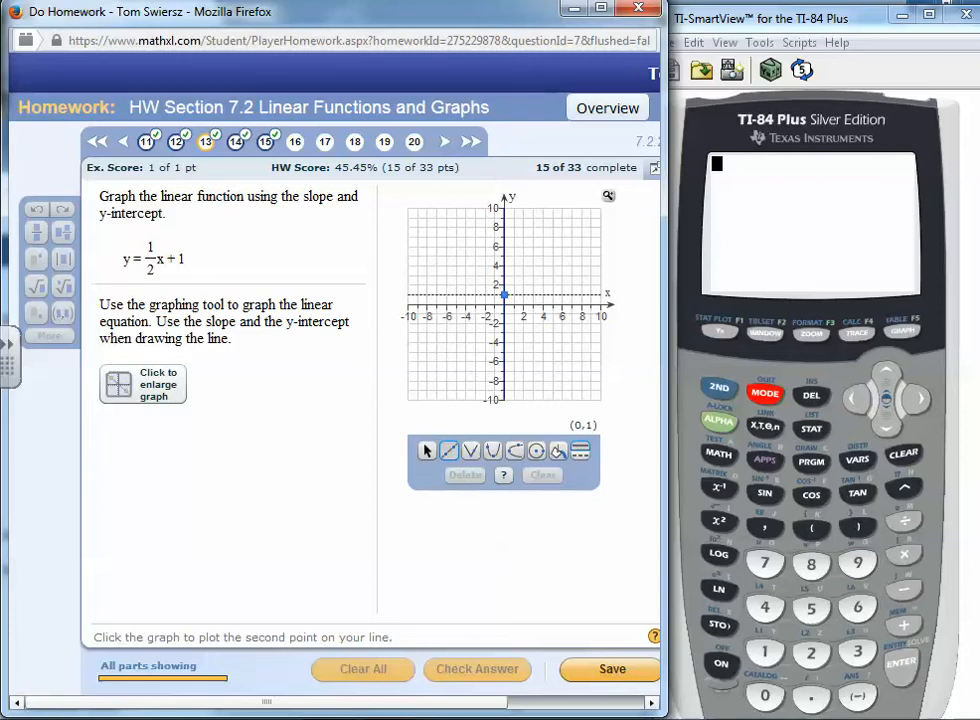
left_click(523, 285)
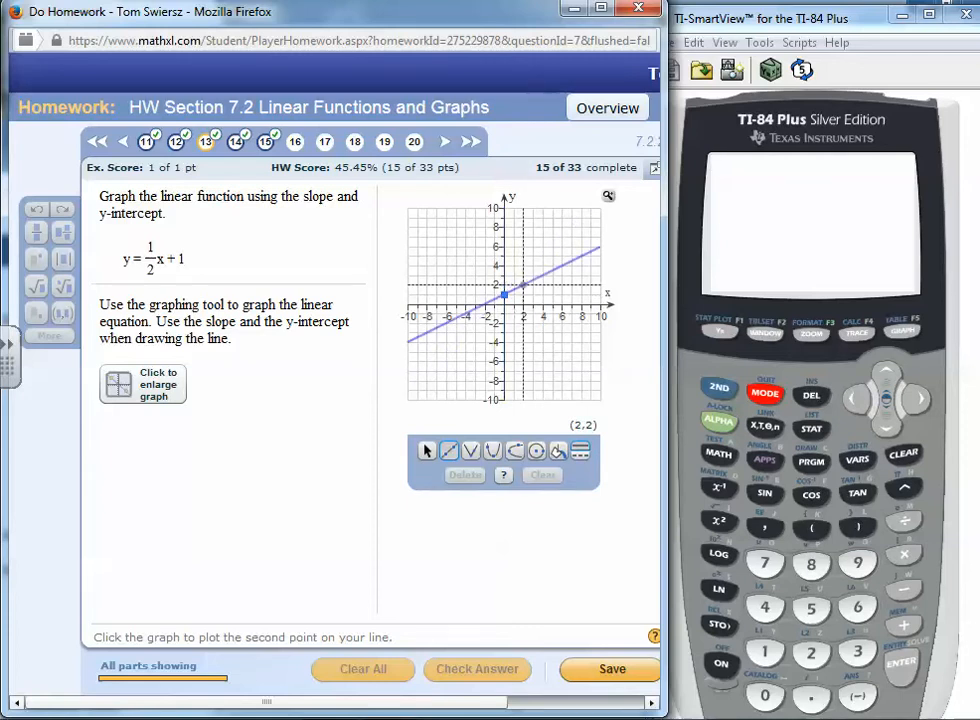
left_click(523, 285)
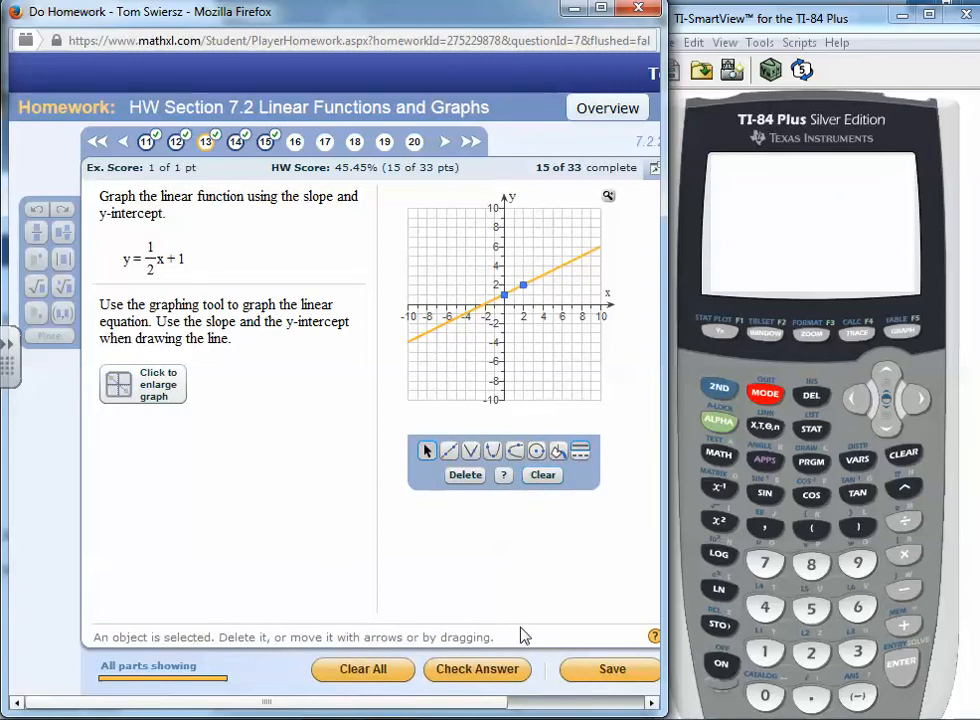
left_click(480, 670)
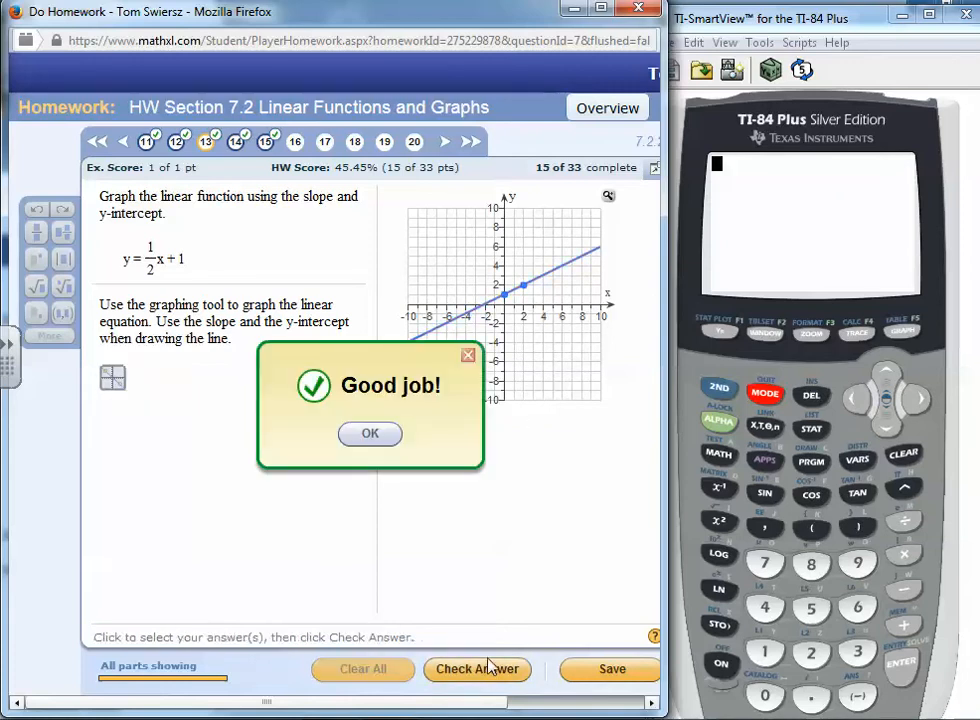
left_click(378, 437)
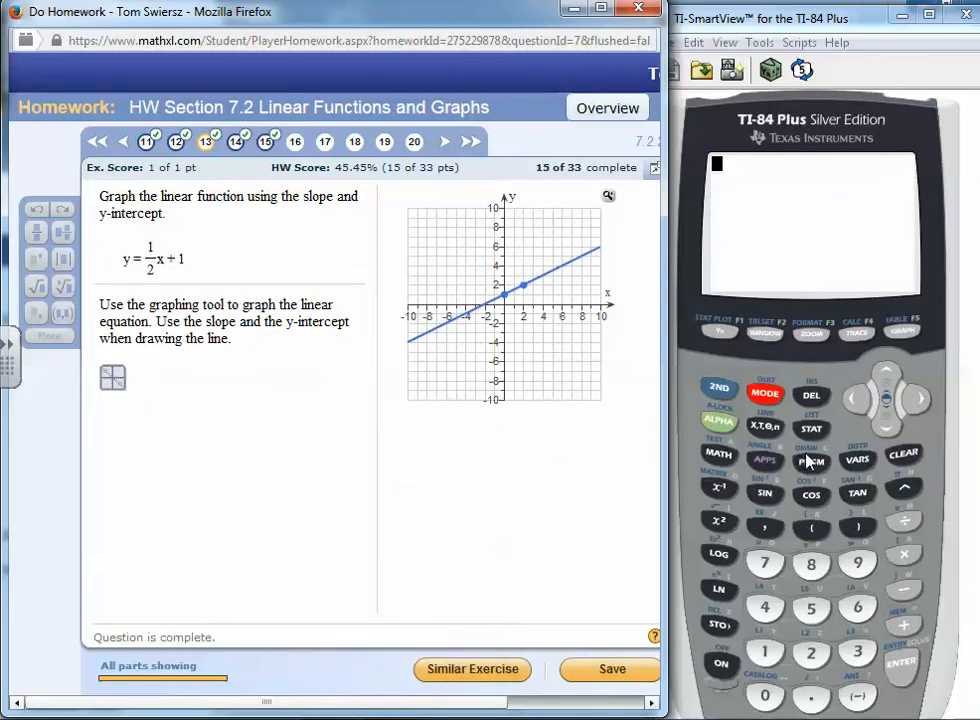
Clear Y1 on the calculator, enter Y1 = 1/2X+1, and graph it
left_click(722, 333)
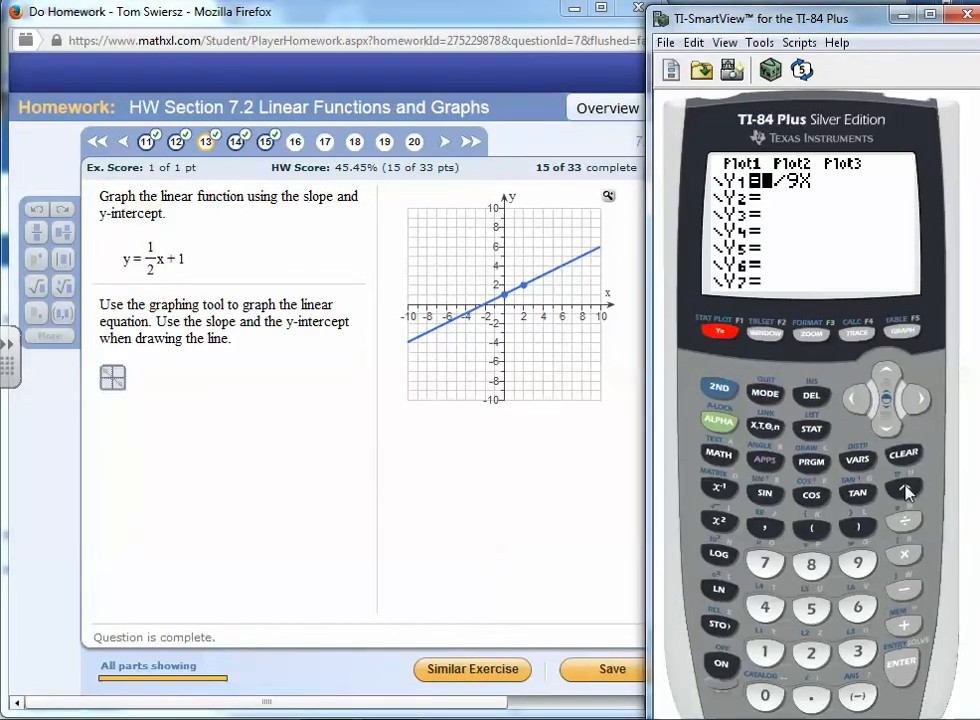
left_click(908, 455)
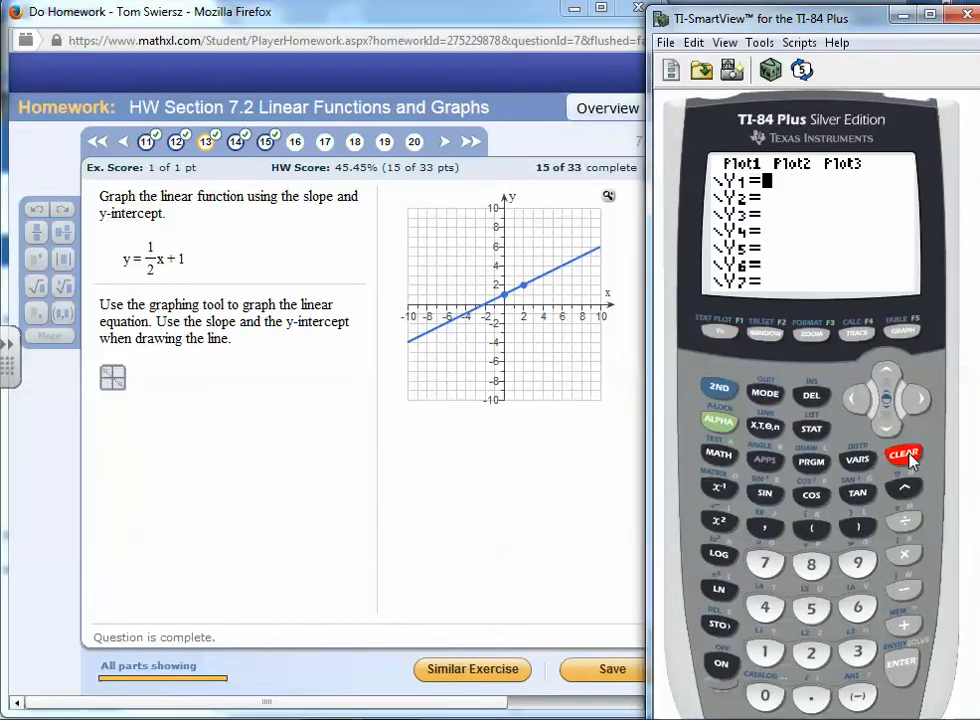
left_click(766, 653)
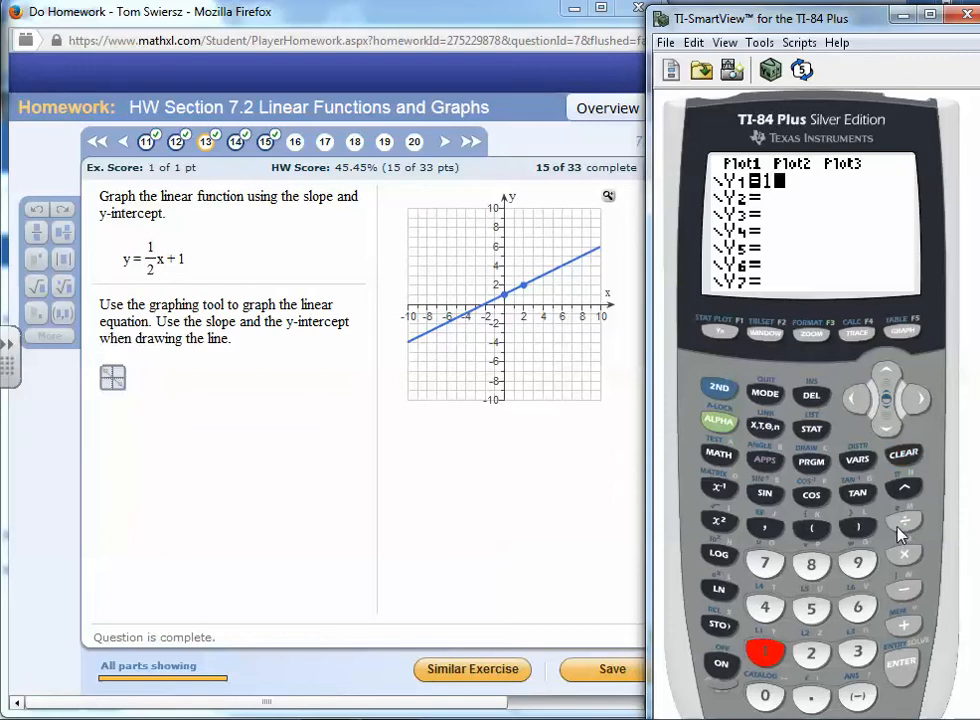
left_click(904, 521)
left_click(812, 656)
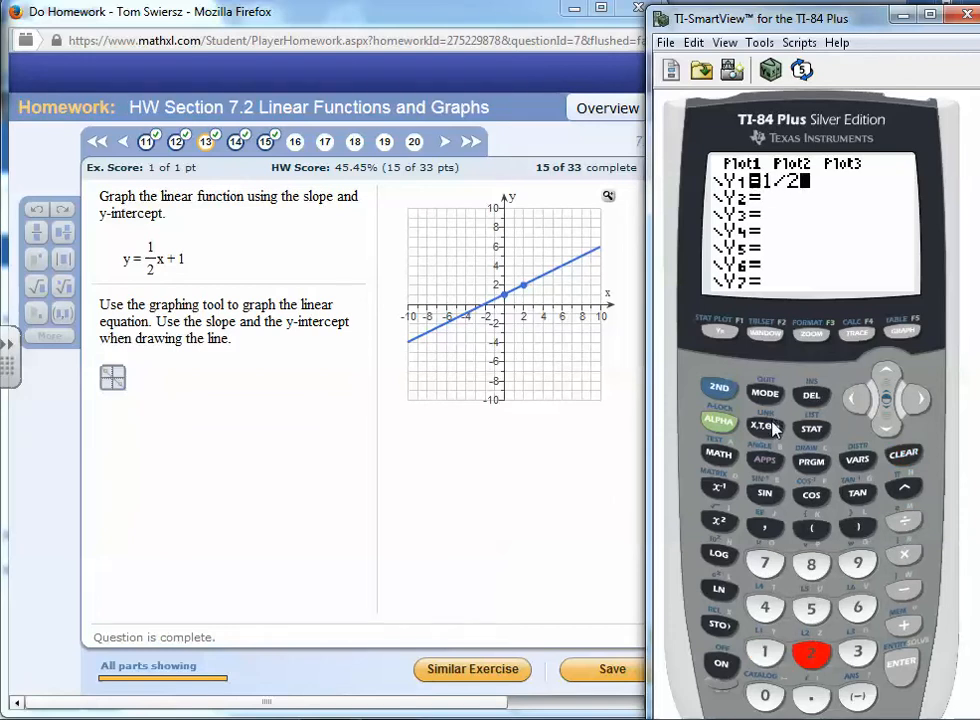
left_click(766, 426)
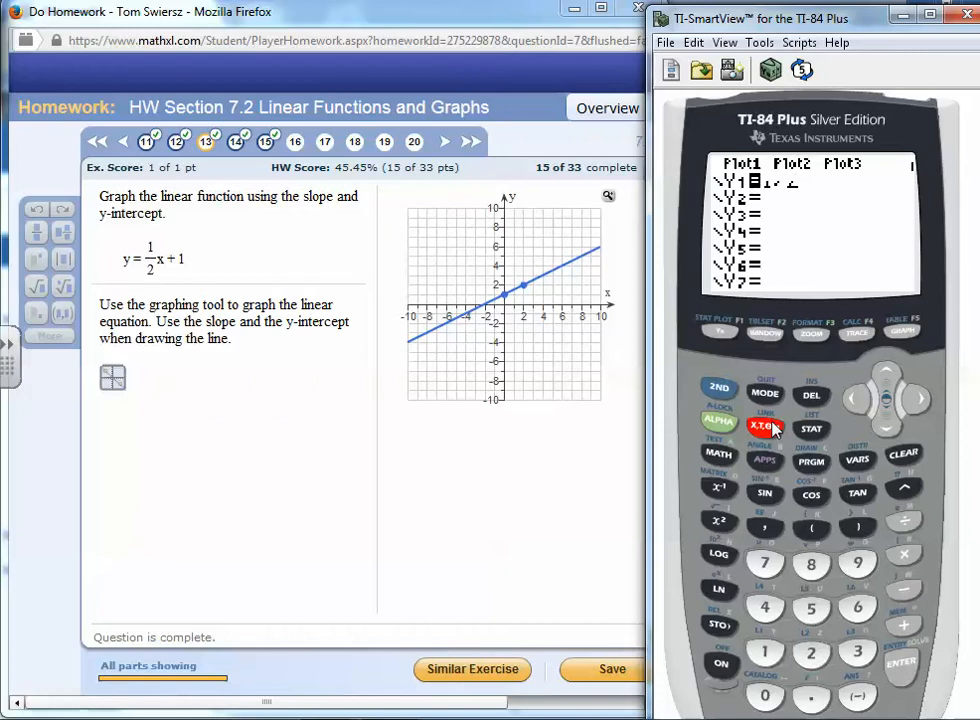
left_click(903, 628)
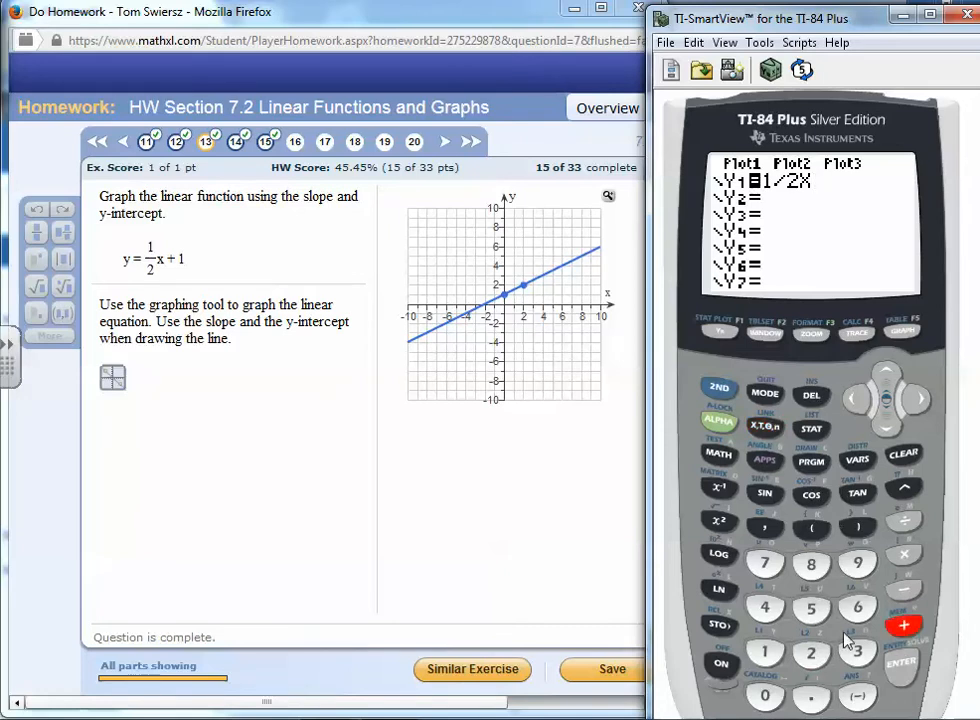
left_click(765, 652)
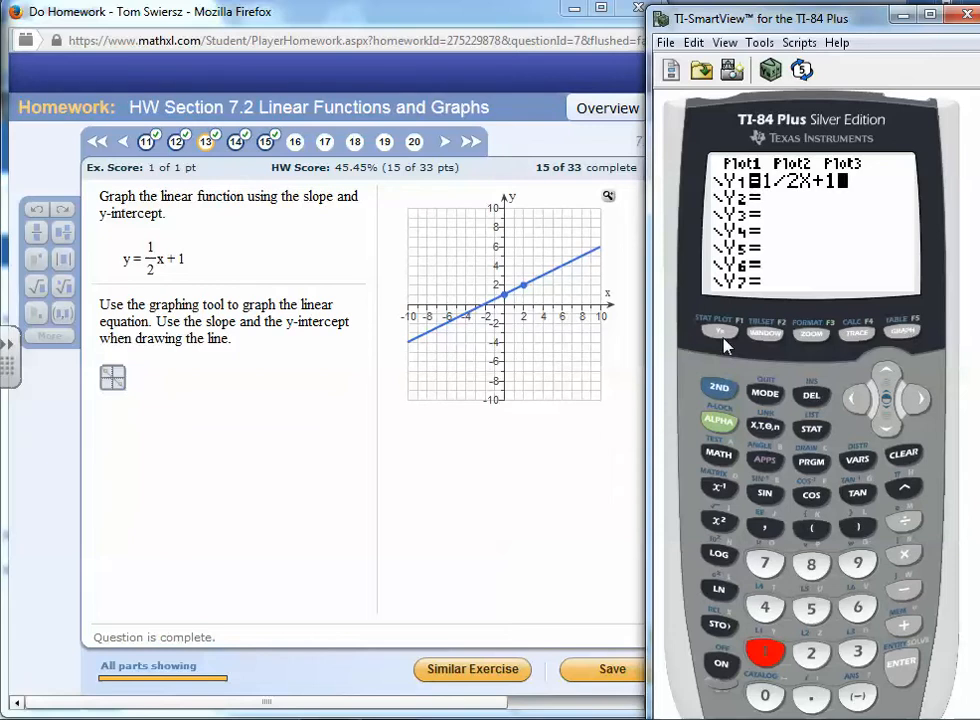
left_click(908, 333)
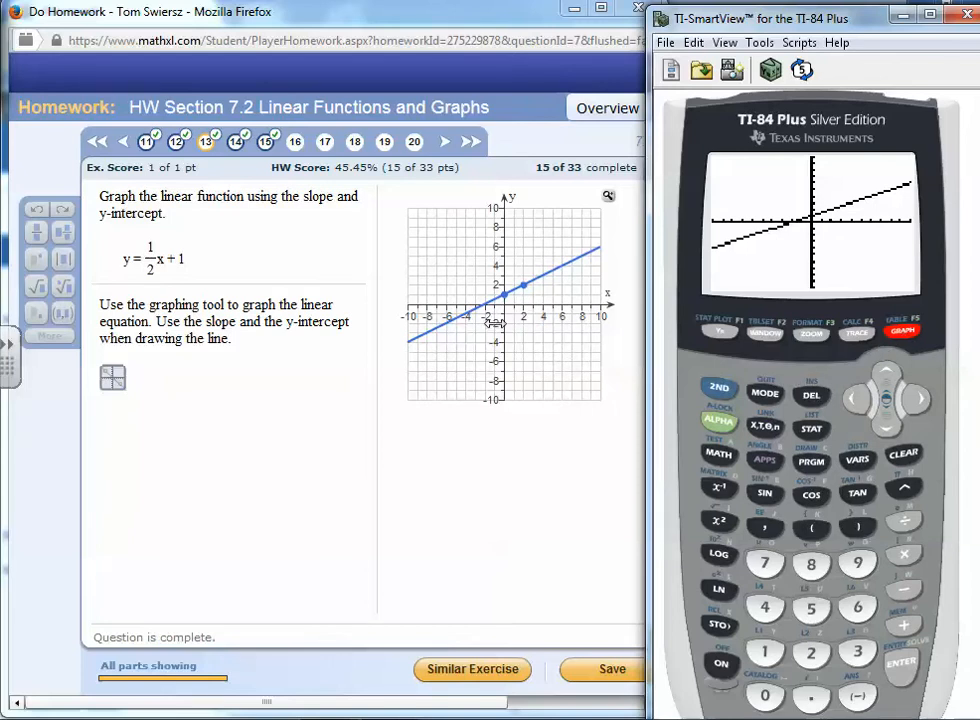
Open the calculator's table of values and scroll to the rows for X = 0 through 2
left_click(721, 389)
left_click(903, 335)
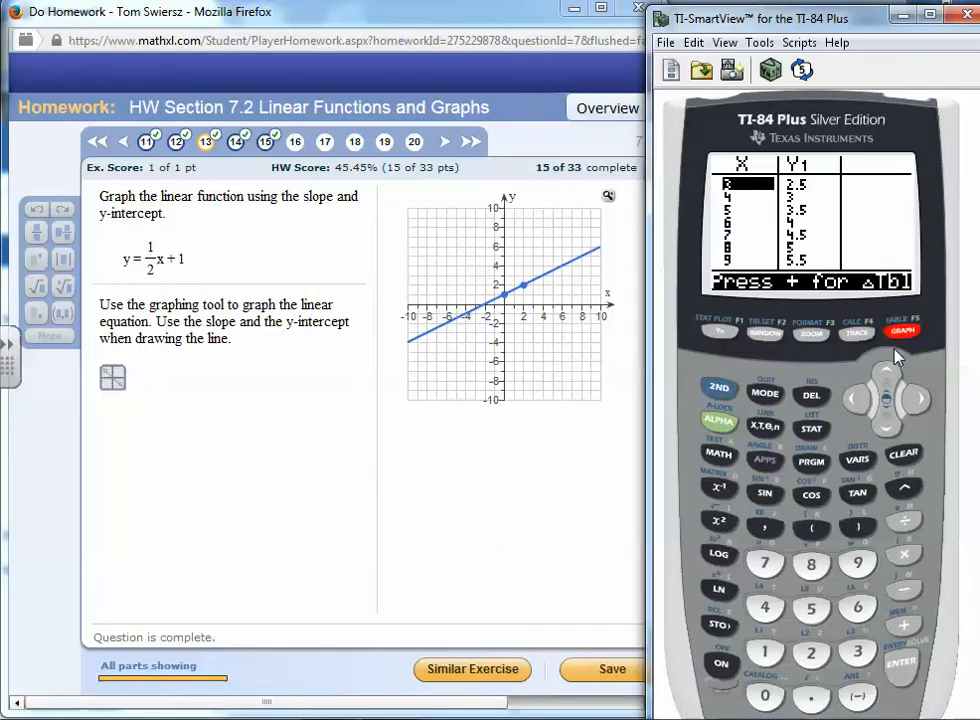
left_click(885, 375)
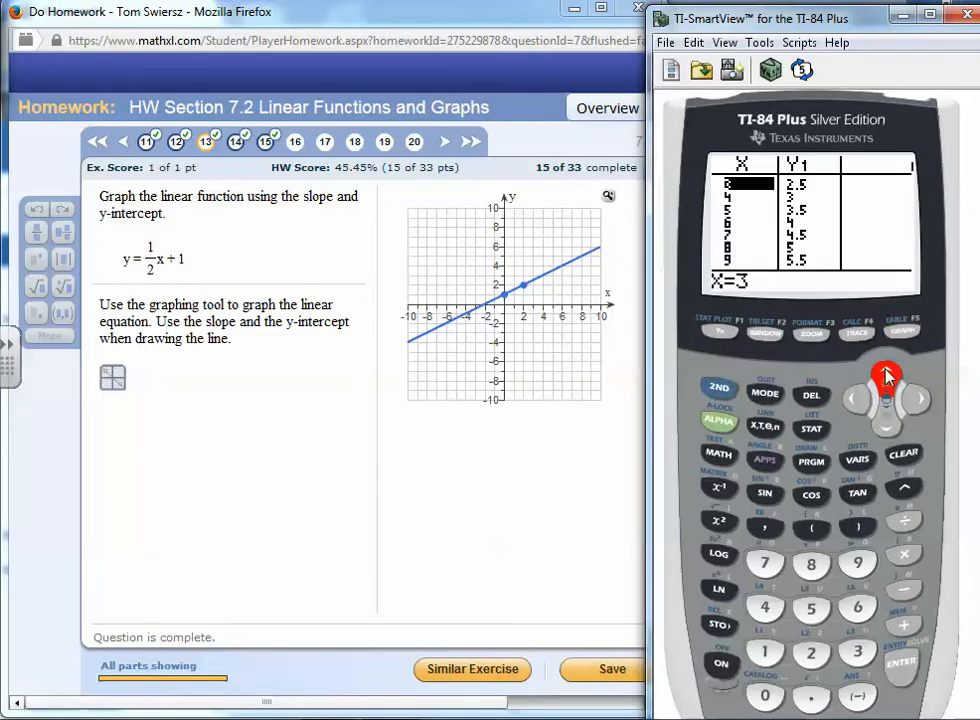
left_click(885, 375)
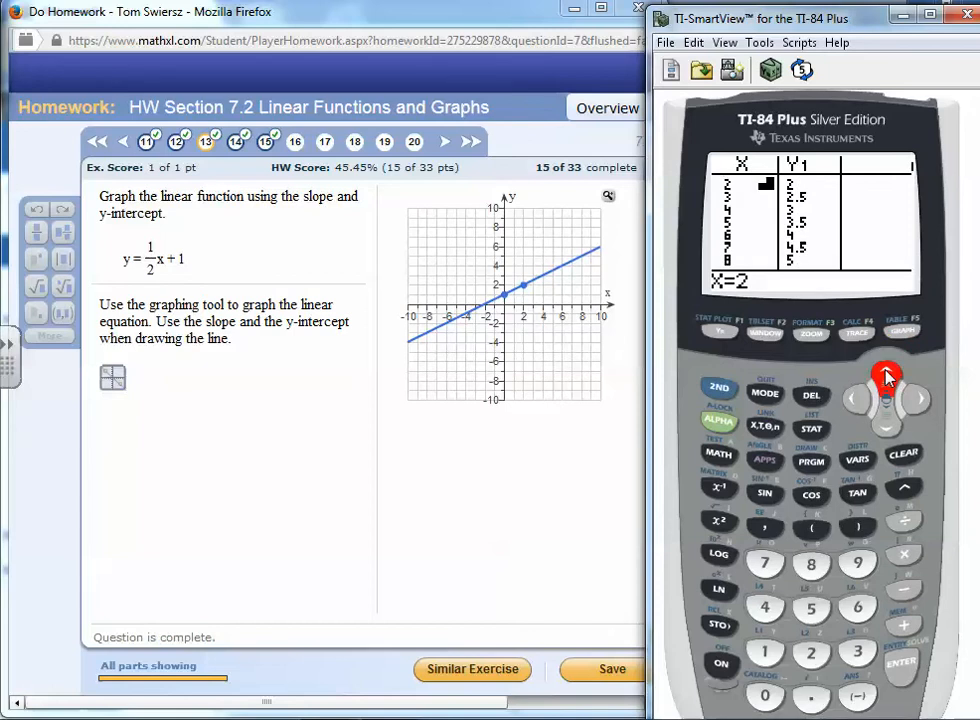
left_click(885, 375)
left_click(885, 375)
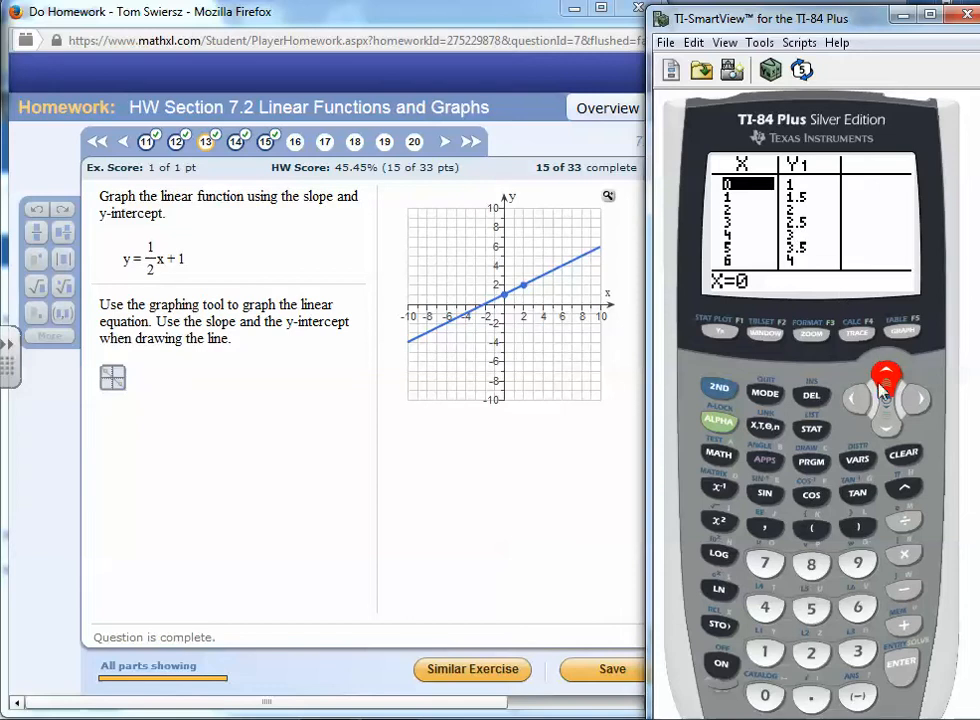
left_click(885, 420)
left_click(885, 420)
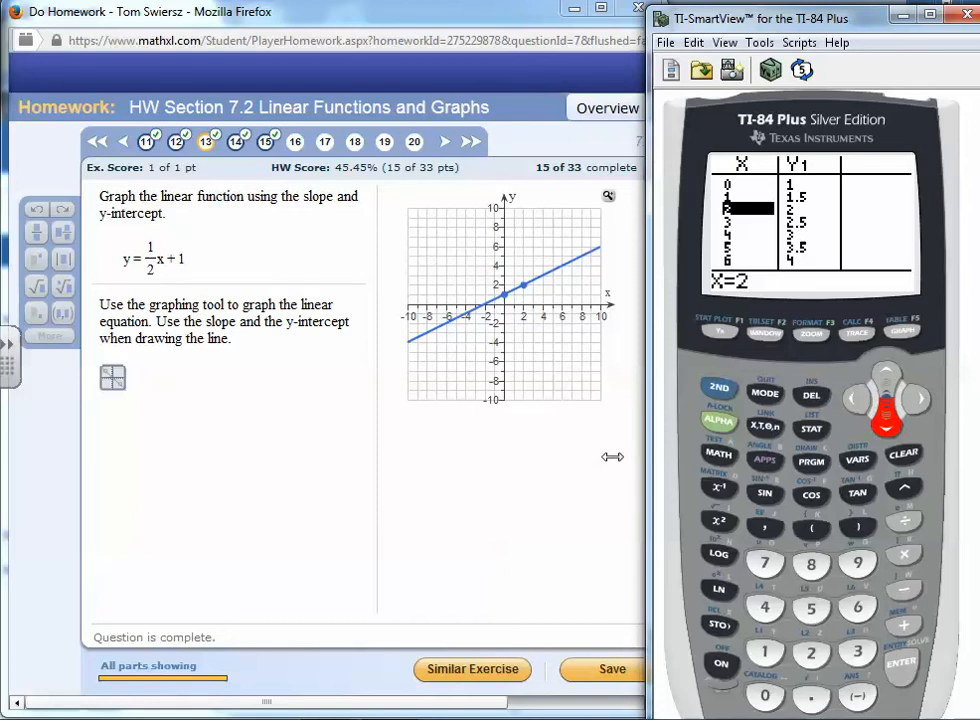
Mark the table rows for X = 0 and 2 and the plotted point in ink, then close the ink layer
left_click_drag(817, 185, 857, 178)
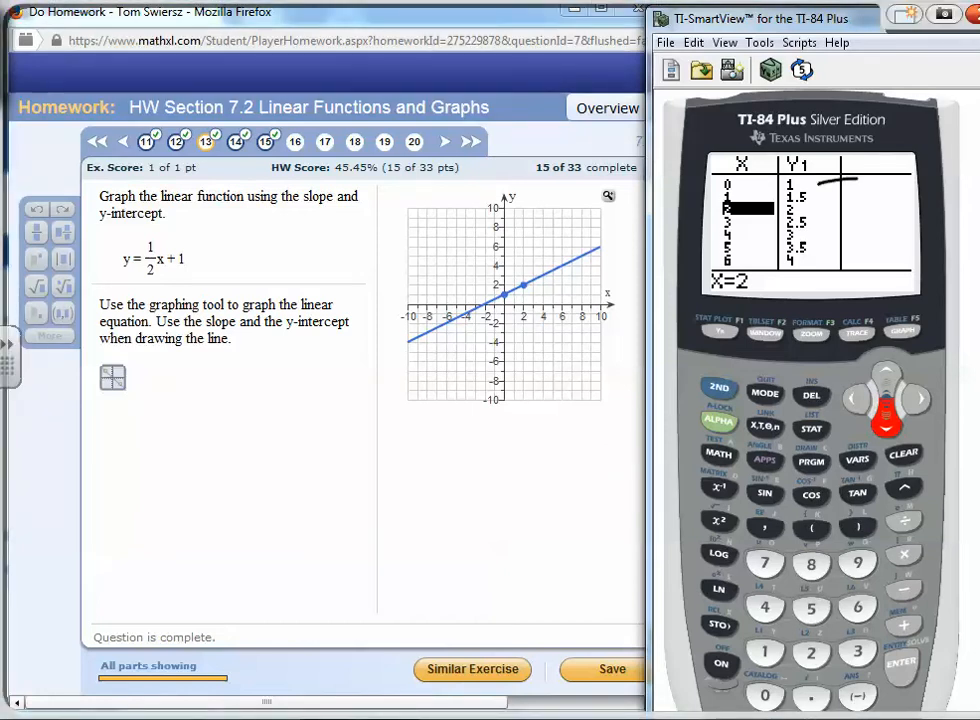
left_click_drag(512, 284, 516, 288)
left_click_drag(817, 213, 868, 209)
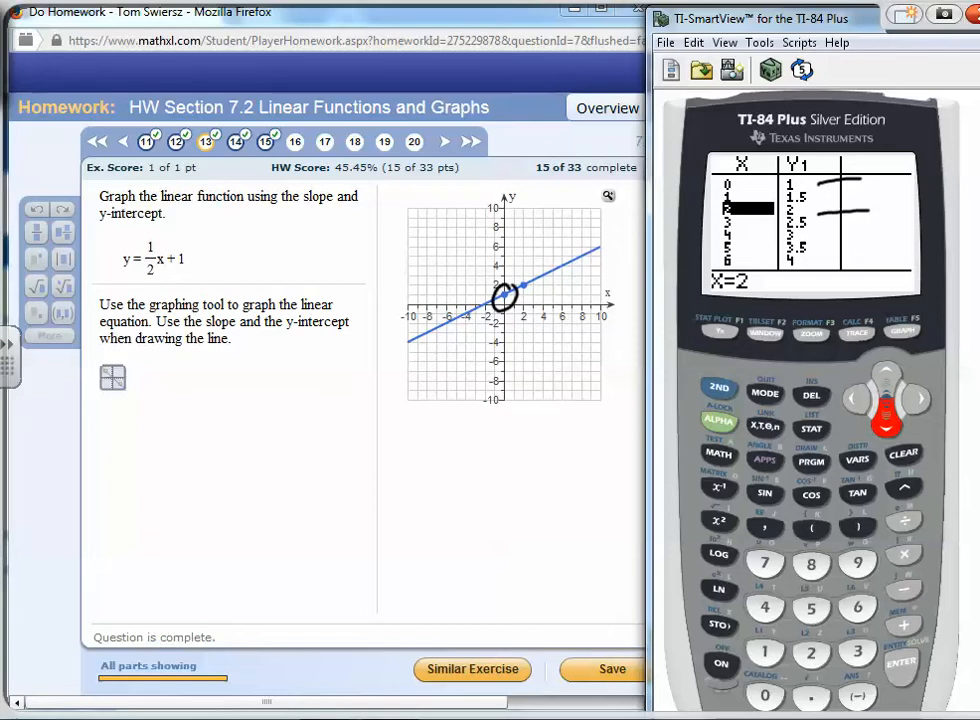
left_click_drag(690, 204, 716, 211)
left_click_drag(132, 257, 126, 247)
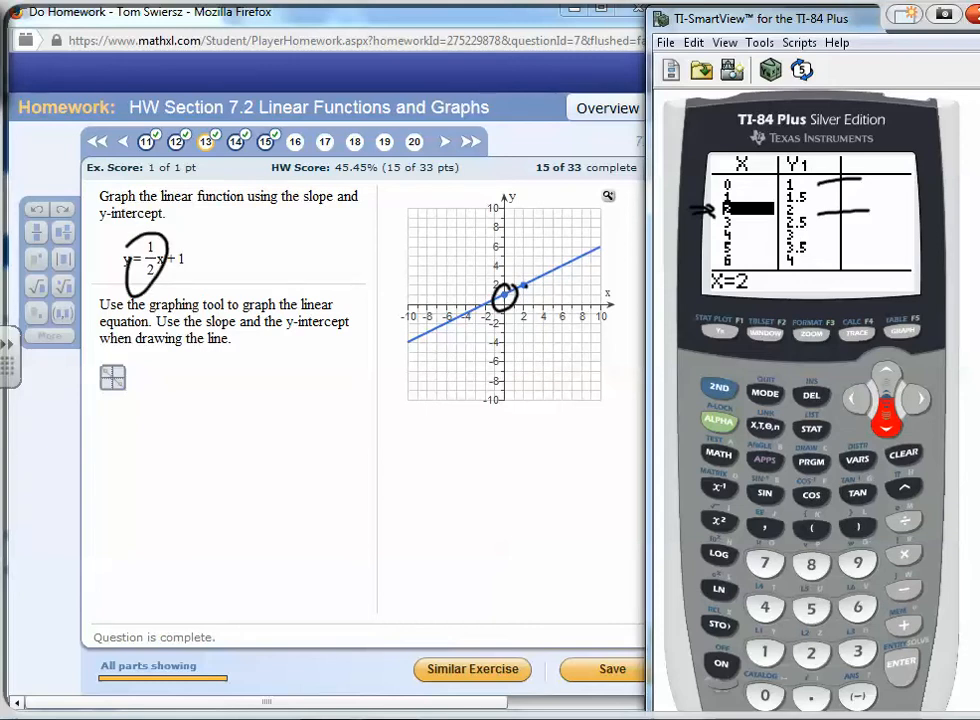
right_click(567, 455)
left_click(600, 440)
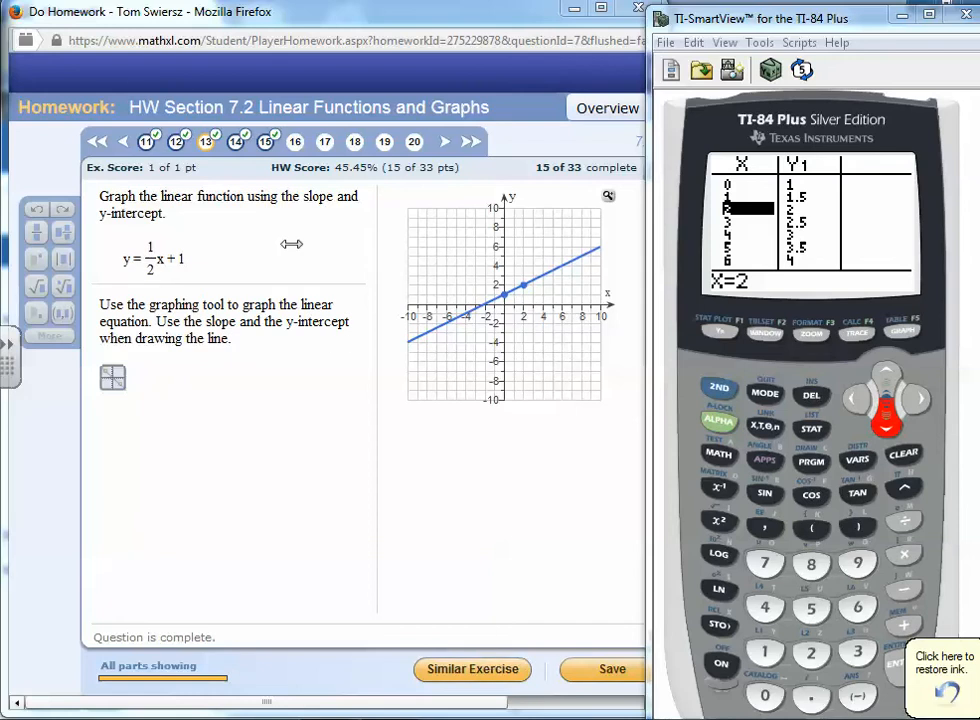
Open question 14 and start a similar exercise
left_click(236, 141)
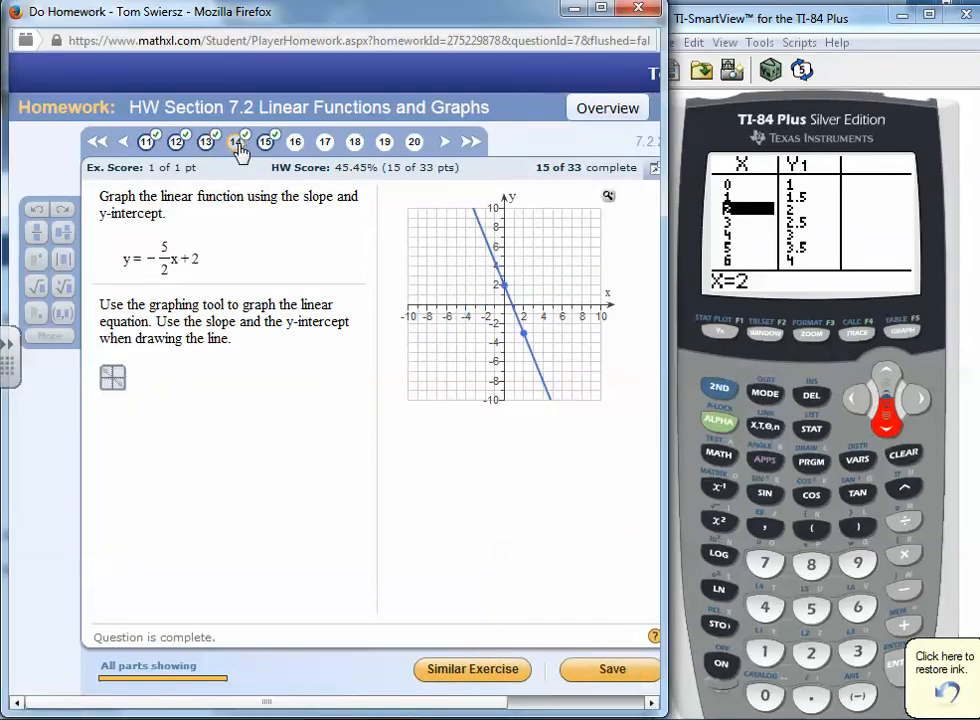
left_click(478, 669)
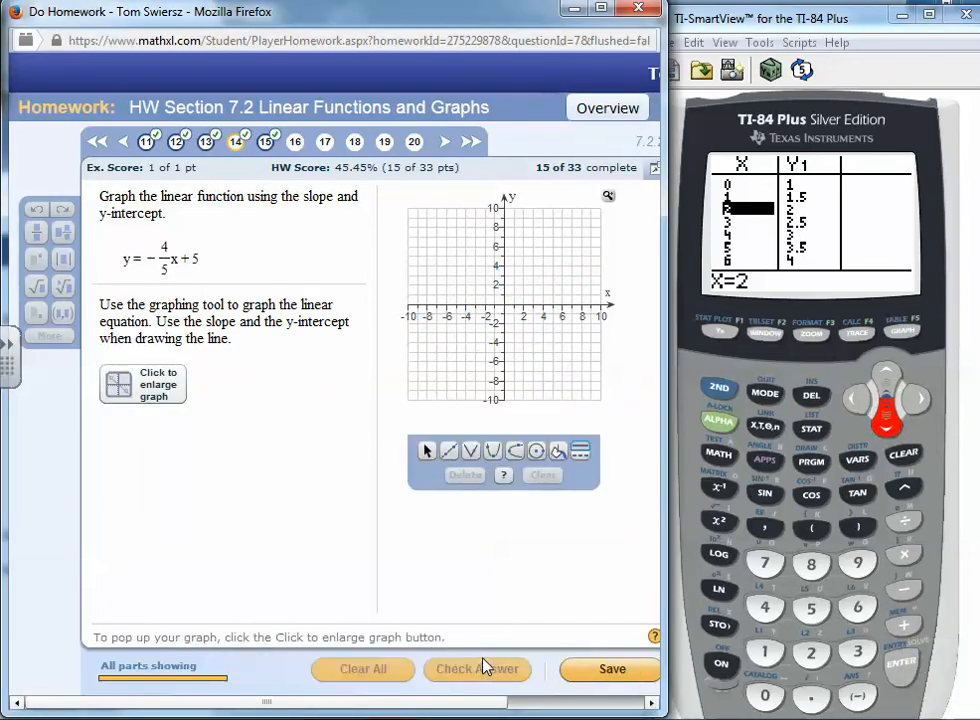
Quit the calculator's table back to the home screen
left_click(720, 389)
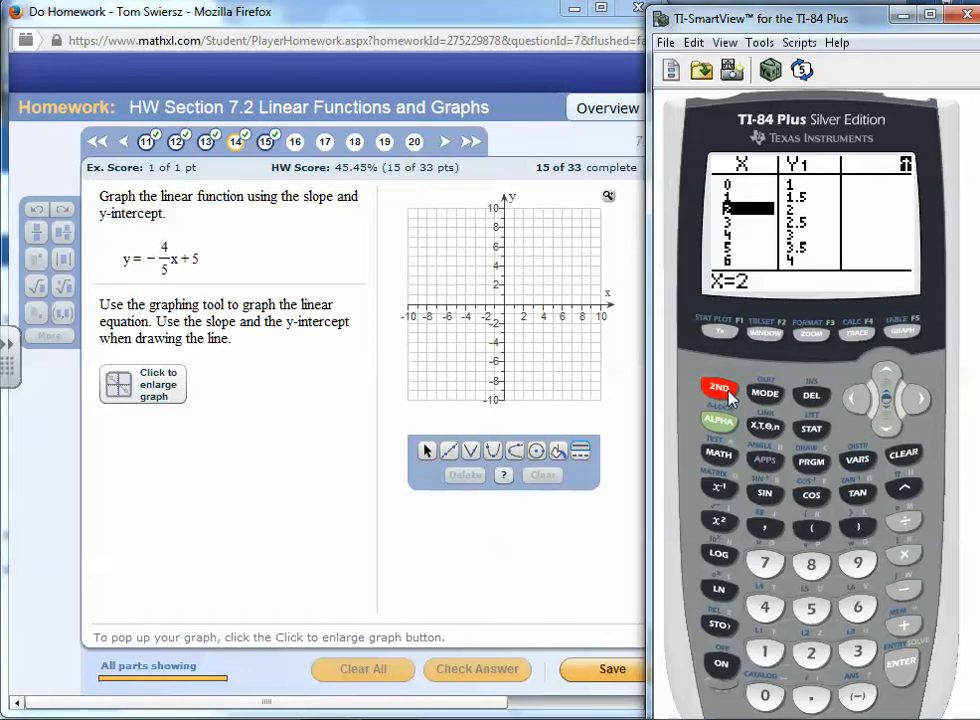
left_click(765, 393)
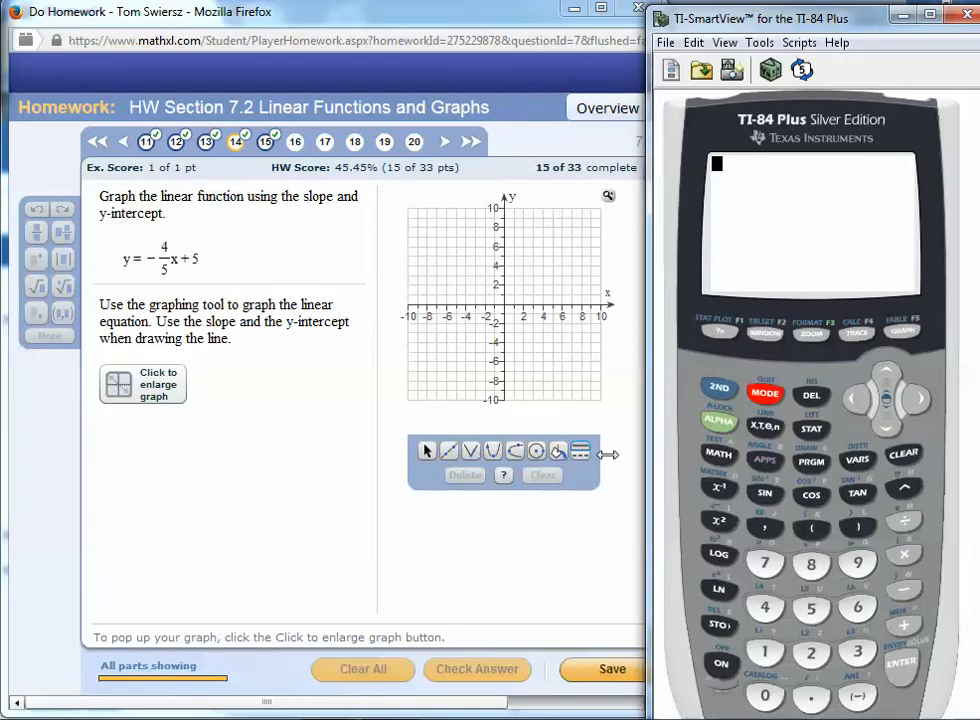
Write the equation y = -4/5x + 5 in ink beside the problem
mouse_move(102, 428)
left_mouse_down()
mouse_move(125, 434)
mouse_move(117, 471)
left_mouse_up()
left_click_drag(132, 430, 150, 437)
left_click_drag(165, 429, 216, 431)
left_click_drag(207, 412, 203, 475)
left_click_drag(203, 450, 256, 458)
mouse_move(256, 431)
left_mouse_down()
mouse_move(236, 460)
mouse_move(290, 442)
left_mouse_up()
mouse_move(280, 428)
left_mouse_down()
mouse_move(280, 460)
mouse_move(304, 457)
left_mouse_up()
left_click_drag(309, 431, 325, 430)
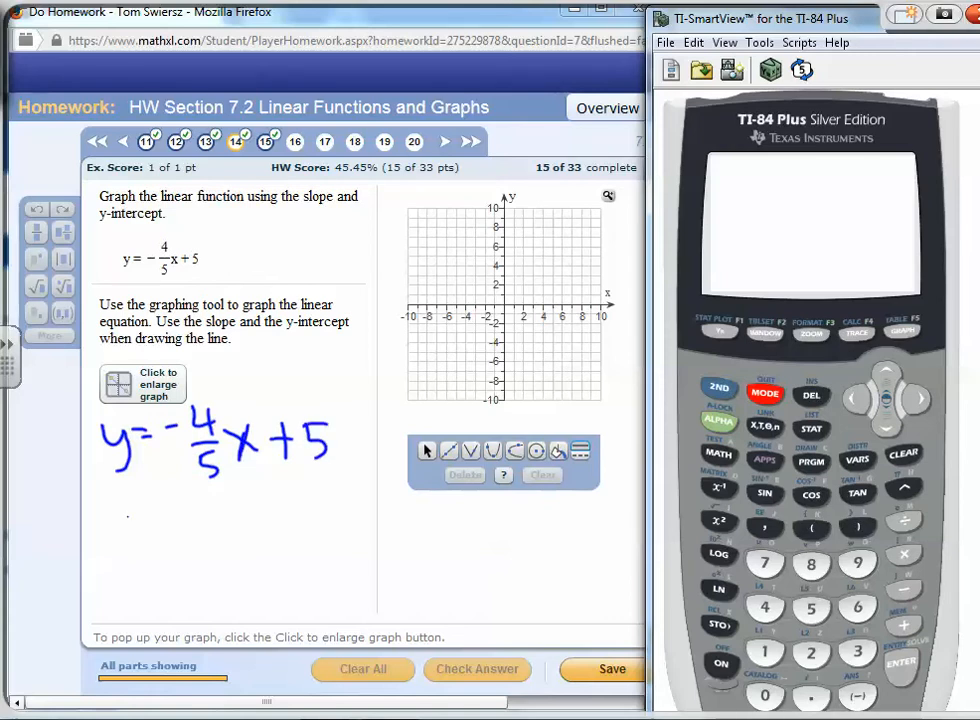
Write in ink that the slope equals -4/5, meaning down over right
left_click_drag(156, 531, 157, 532)
mouse_move(164, 531)
left_mouse_down()
mouse_move(167, 542)
mouse_move(188, 542)
left_mouse_up()
left_click_drag(201, 527, 211, 526)
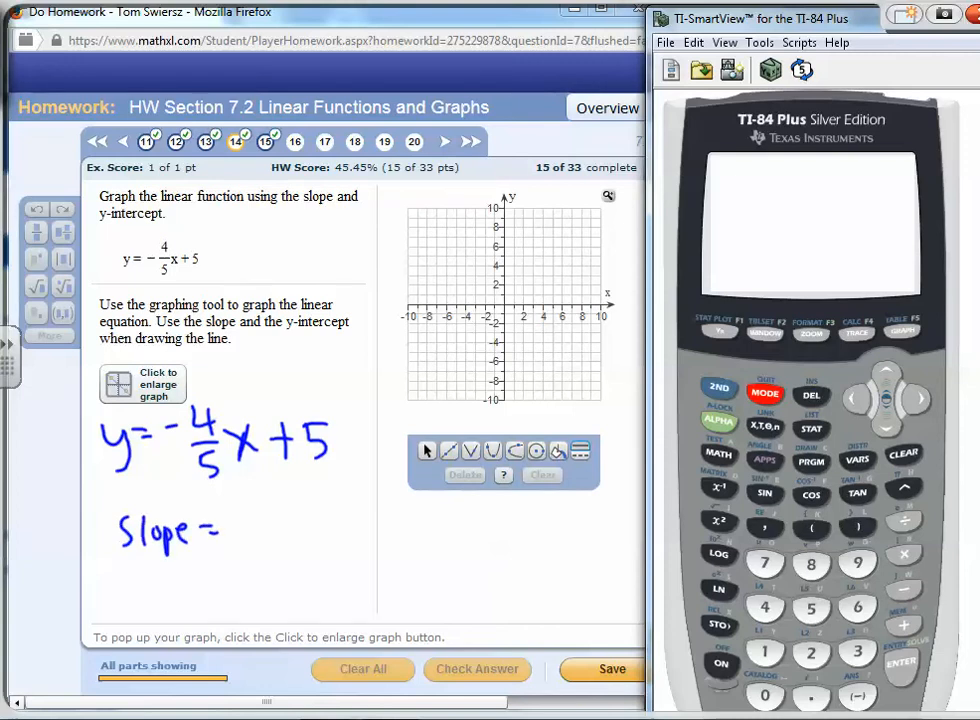
left_click_drag(236, 519, 250, 519)
left_click_drag(259, 505, 271, 529)
mouse_move(250, 537)
left_mouse_down()
mouse_move(280, 534)
mouse_move(264, 571)
left_mouse_up()
left_click_drag(264, 548, 280, 546)
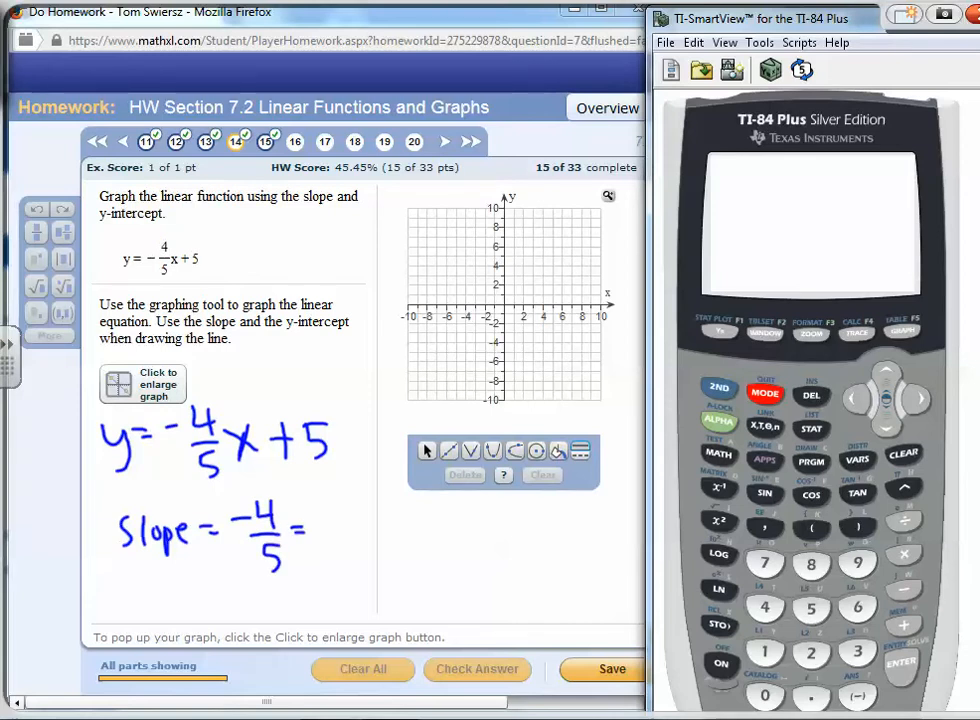
mouse_move(335, 508)
left_mouse_down()
mouse_move(324, 518)
mouse_move(344, 521)
left_mouse_up()
mouse_move(351, 508)
left_mouse_down()
mouse_move(350, 519)
mouse_move(353, 508)
left_mouse_up()
left_click_drag(357, 508, 385, 517)
mouse_move(322, 526)
left_mouse_down()
mouse_move(380, 523)
mouse_move(332, 547)
left_mouse_up()
mouse_move(332, 539)
left_mouse_down()
mouse_move(343, 532)
mouse_move(351, 550)
left_mouse_up()
mouse_move(368, 534)
left_mouse_down()
mouse_move(358, 556)
mouse_move(400, 560)
left_mouse_up()
left_click_drag(408, 534, 408, 565)
left_click_drag(397, 548, 417, 547)
Write "yint: 5" in ink, underline it, and close the ink layer
left_click_drag(135, 600, 142, 612)
mouse_move(154, 599)
left_mouse_down()
mouse_move(143, 626)
mouse_move(192, 620)
left_mouse_up()
mouse_move(183, 601)
left_mouse_down()
mouse_move(229, 603)
mouse_move(233, 627)
mouse_move(258, 585)
left_mouse_up()
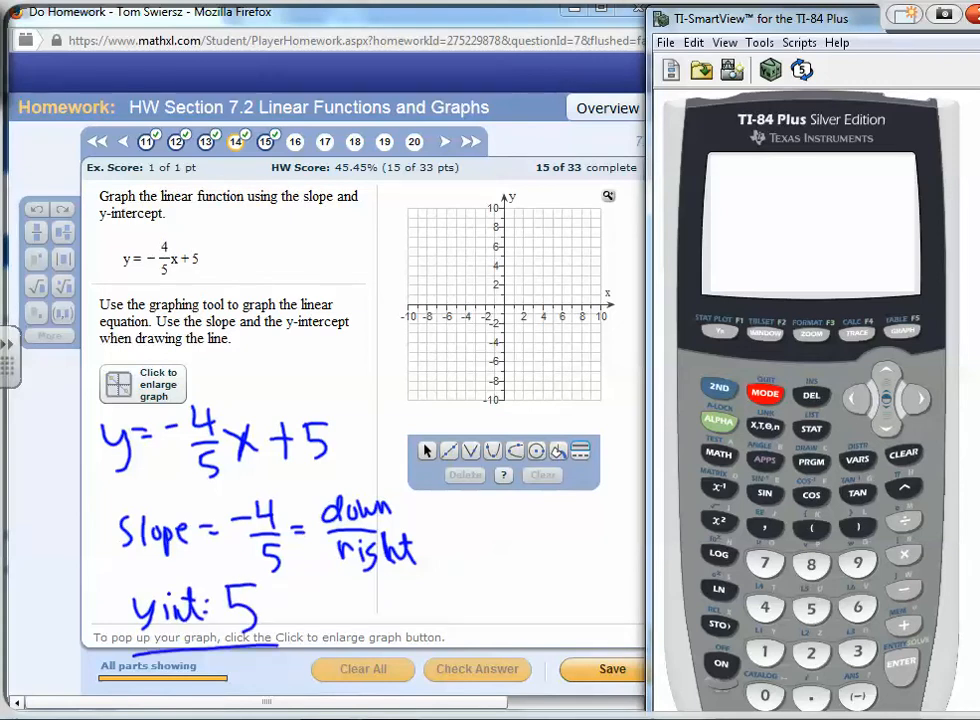
left_click_drag(133, 670, 281, 656)
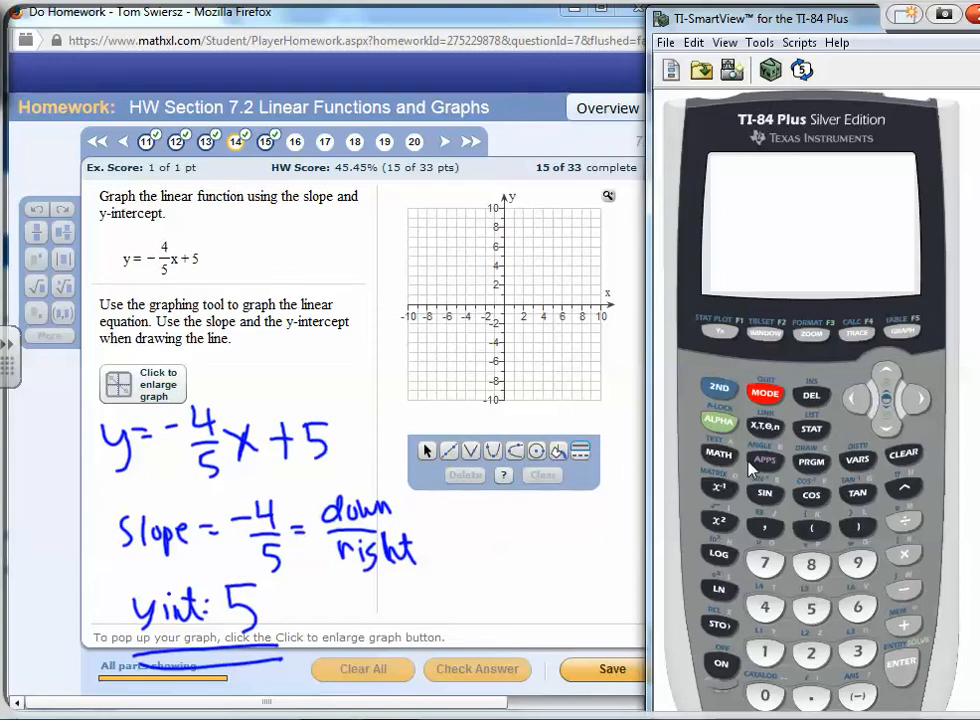
right_click(477, 522)
left_click(500, 512)
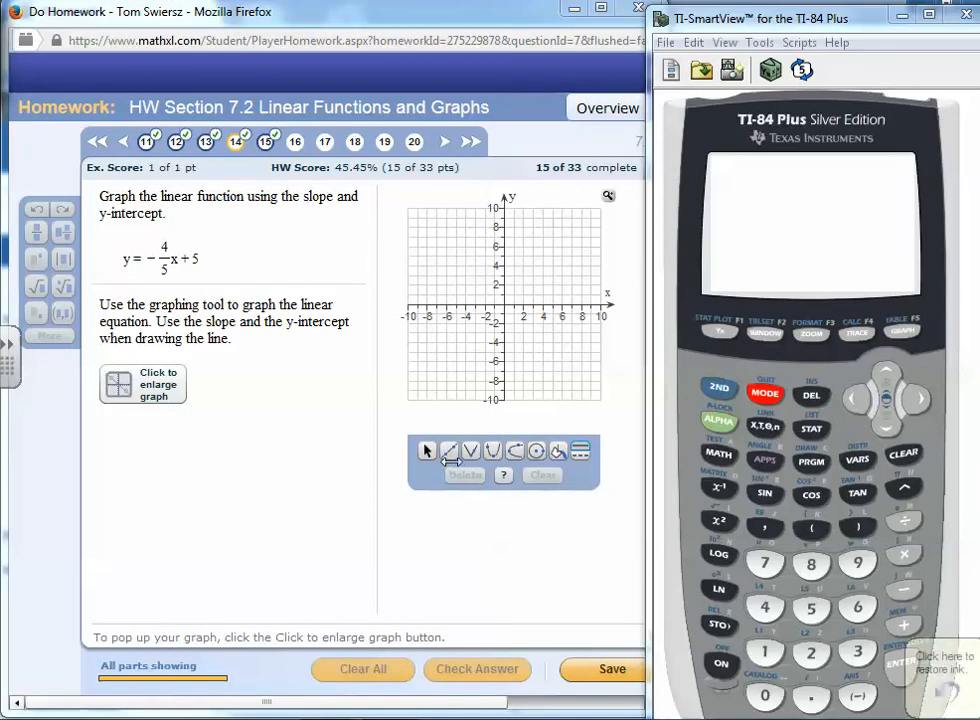
Graph the line through (0,5) and (5,1) with the Line tool, check the answer, and dismiss the feedback
left_click(449, 453)
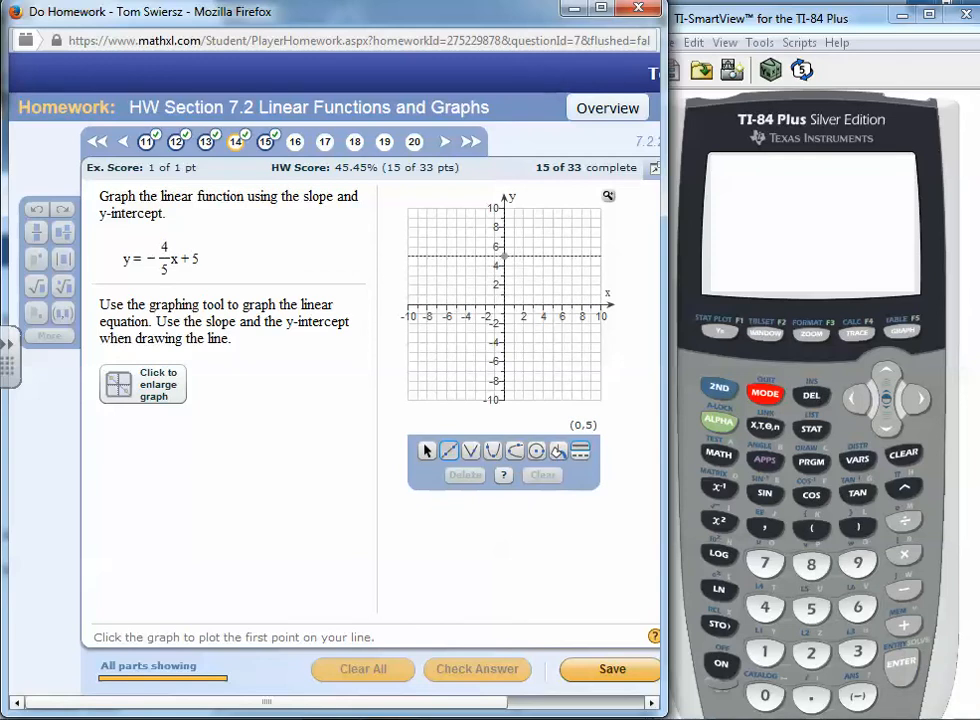
left_click(504, 256)
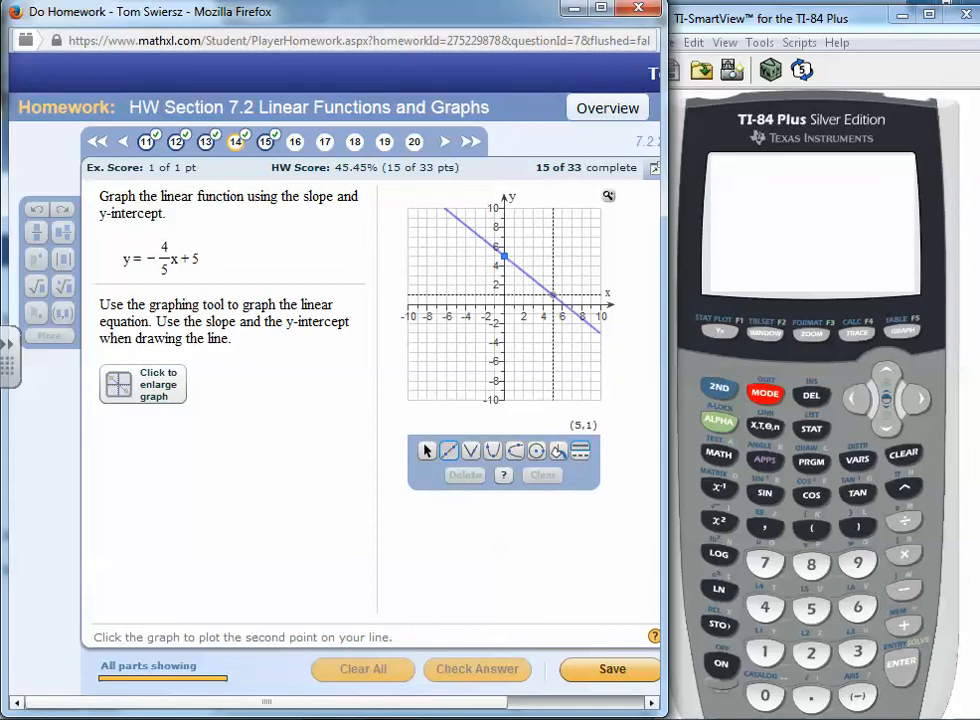
left_click(553, 295)
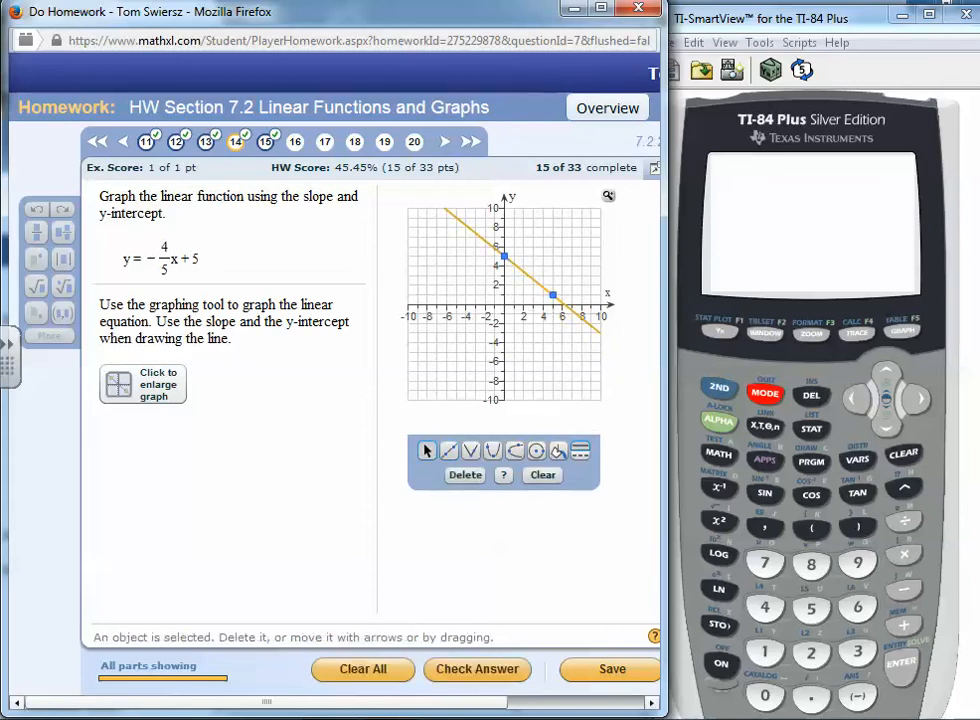
left_click(482, 672)
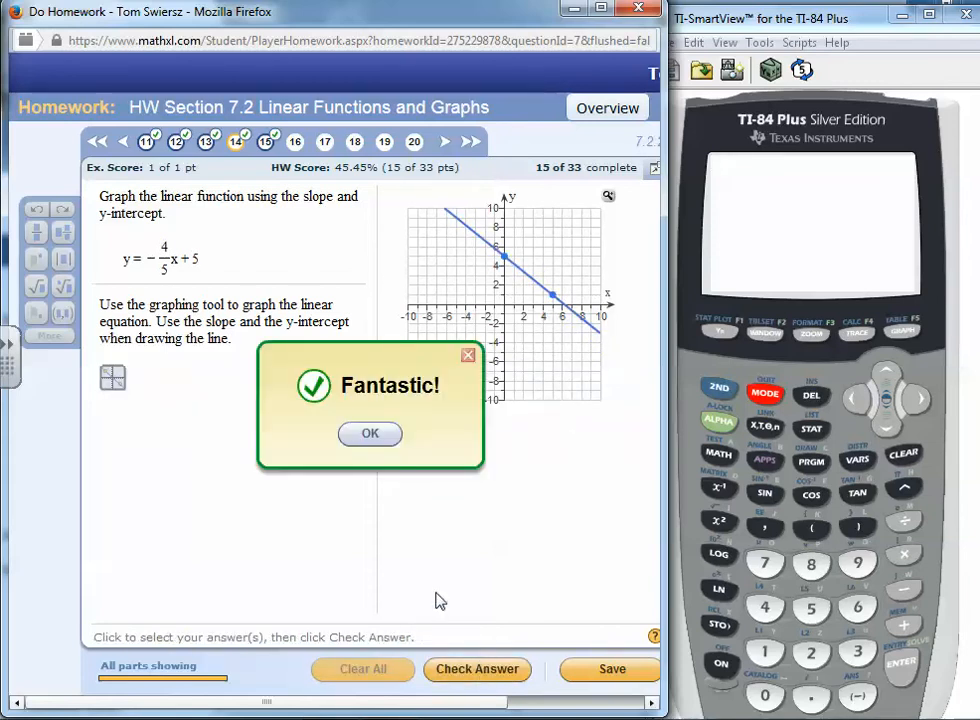
left_click(369, 432)
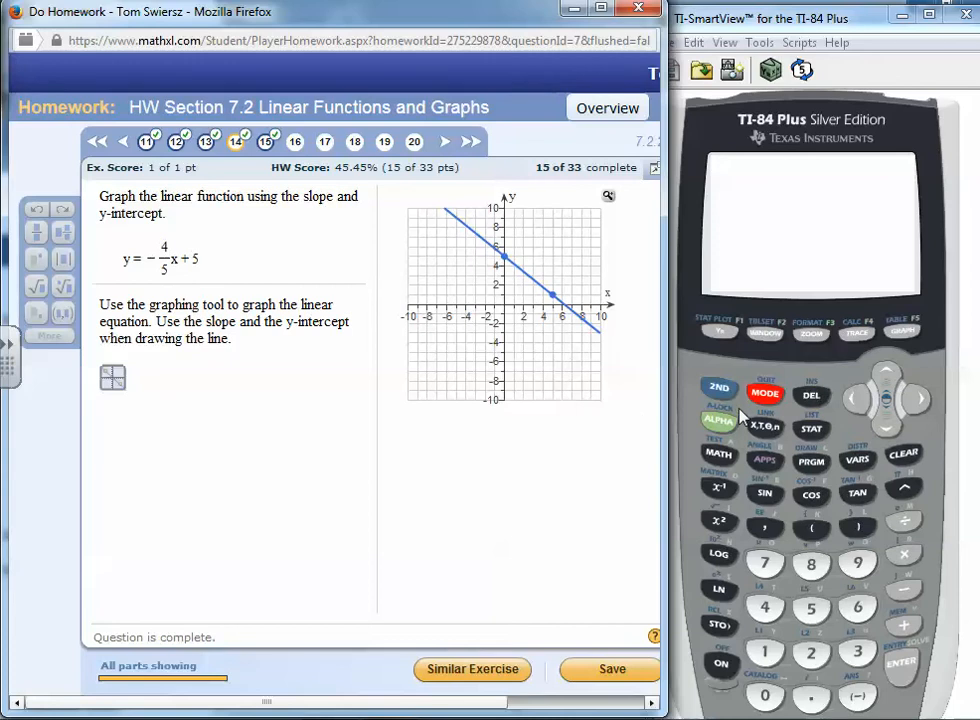
Clear Y1 in the calculator's equation editor and enter Y1 = -4/5X+5
left_click(725, 333)
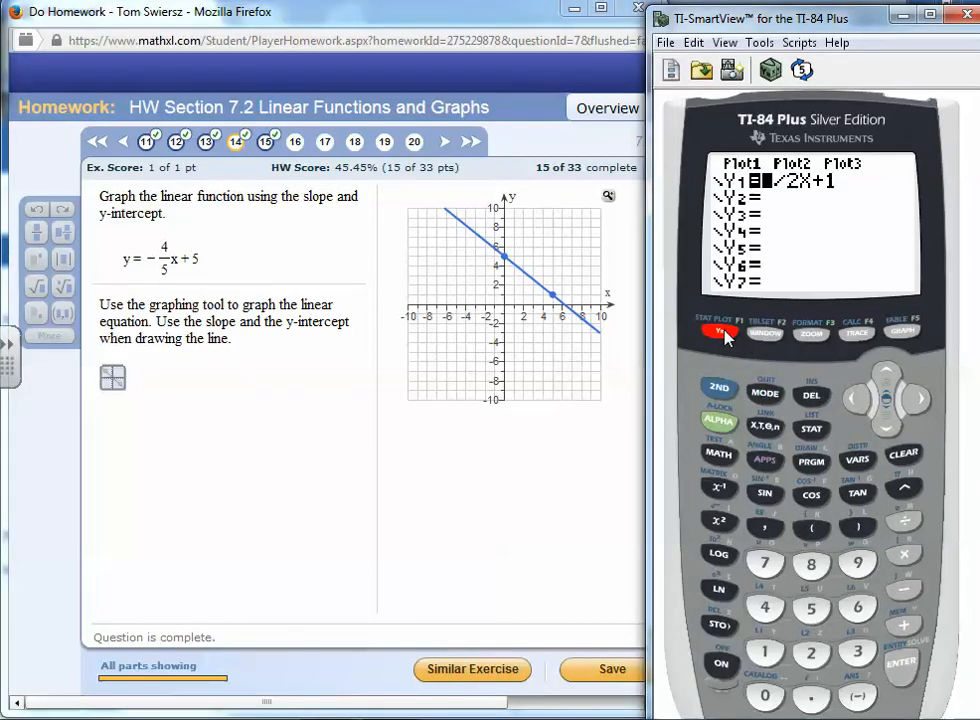
left_click(905, 455)
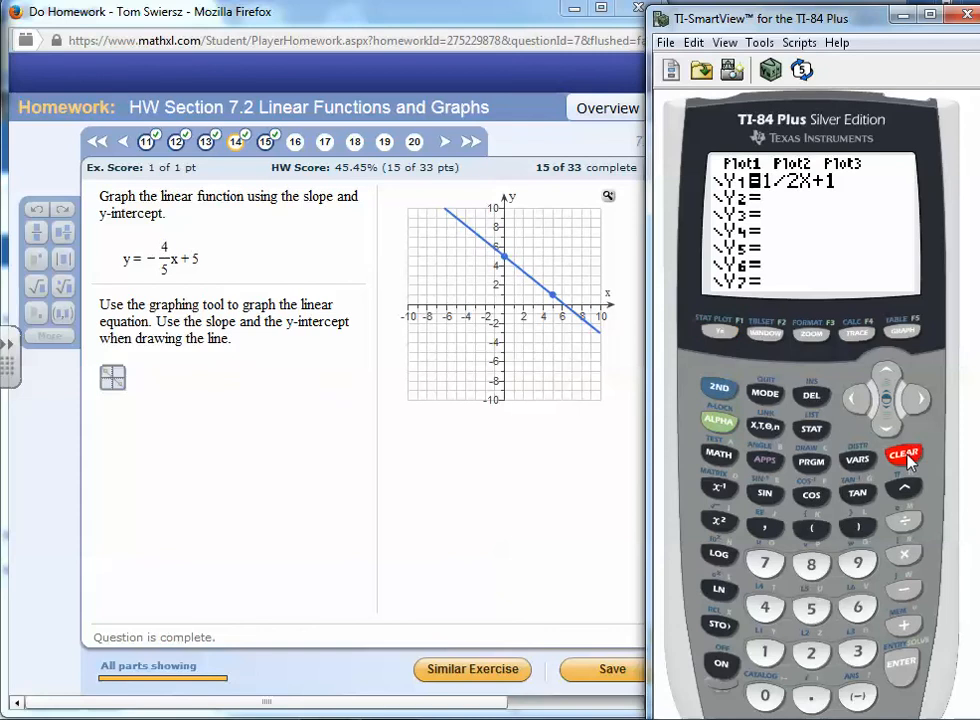
left_click(858, 692)
key("4")
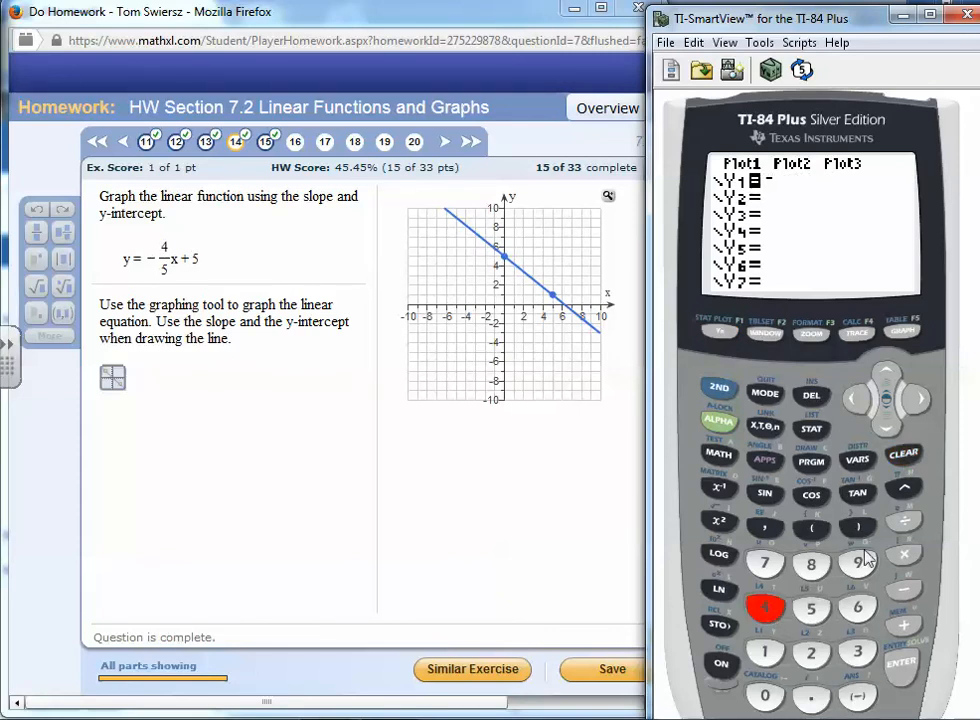
left_click(904, 520)
left_click(810, 611)
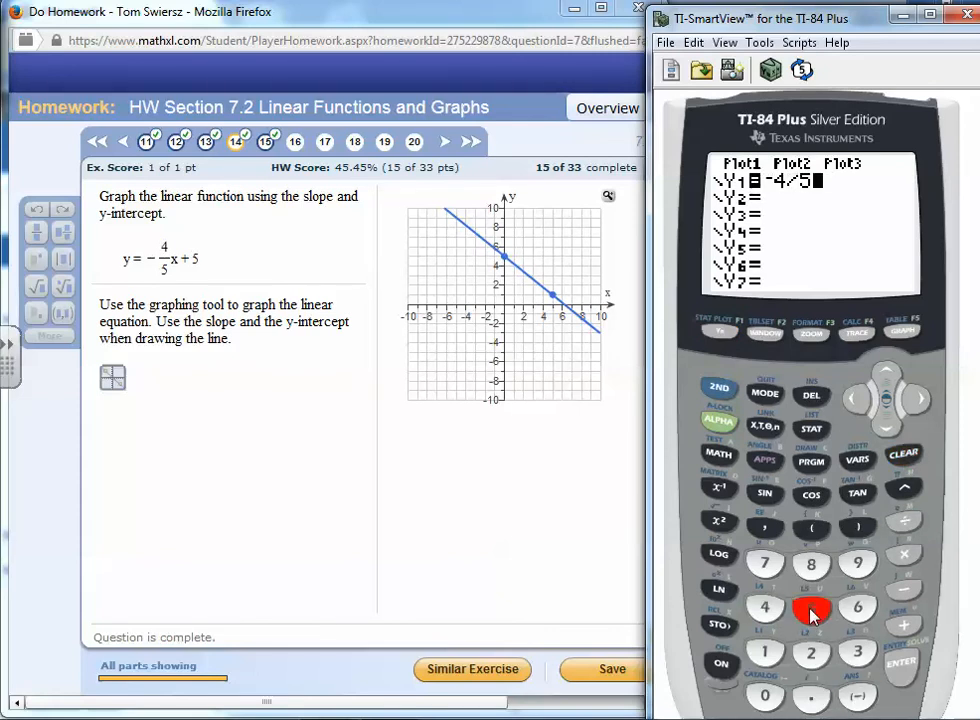
left_click(766, 427)
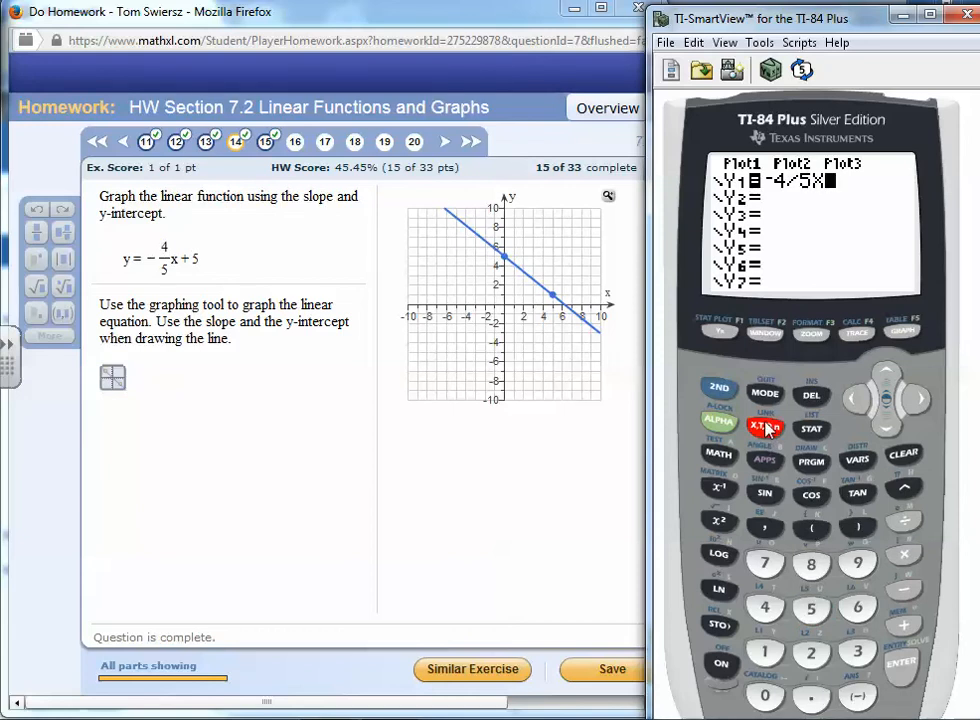
left_click(903, 625)
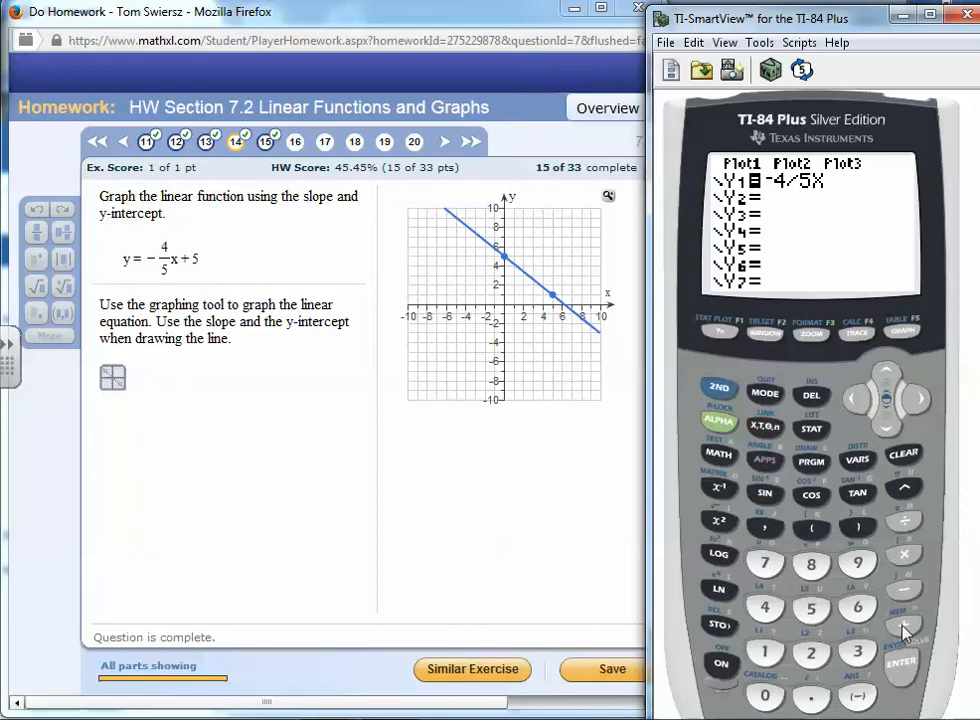
left_click(811, 610)
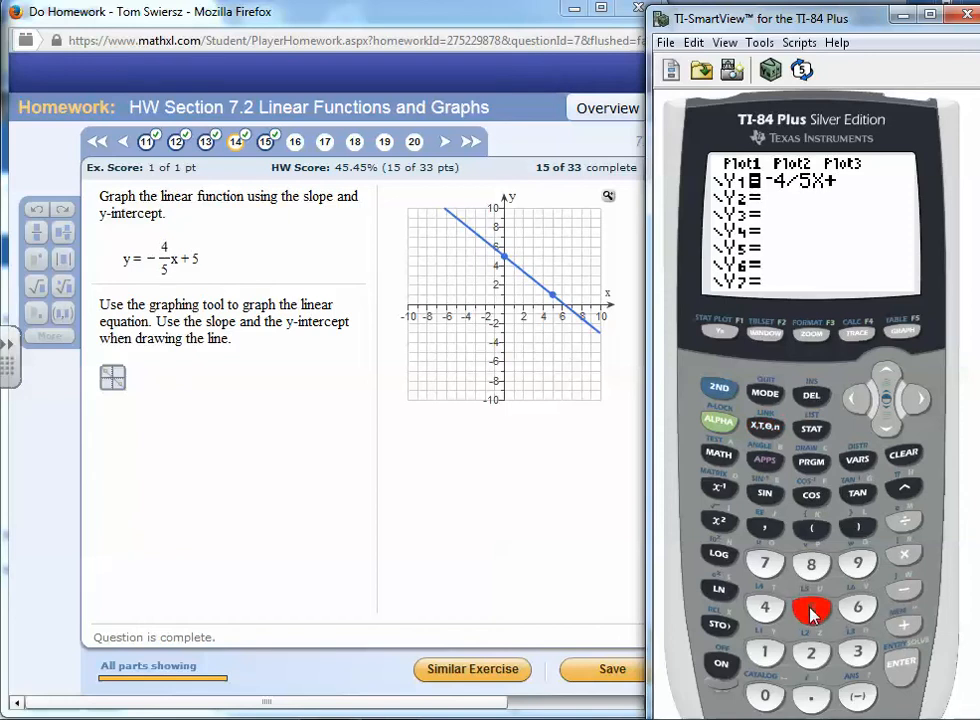
Open the calculator's table of values and scroll down to the row for X = 5
left_click(720, 391)
left_click(899, 333)
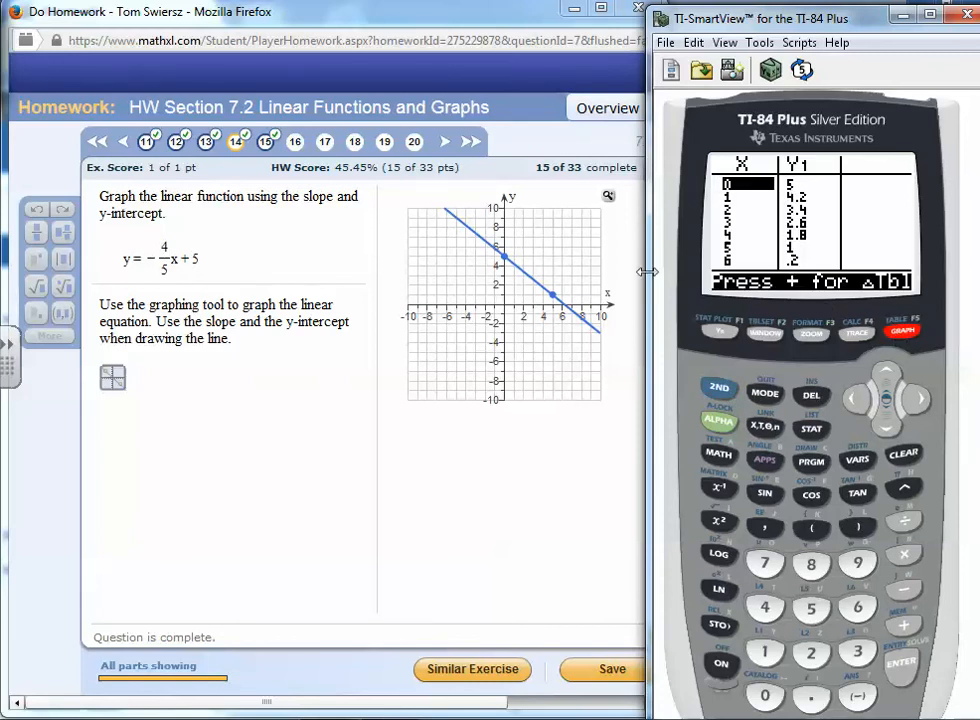
left_click(886, 430)
left_click(886, 430)
left_click(886, 430)
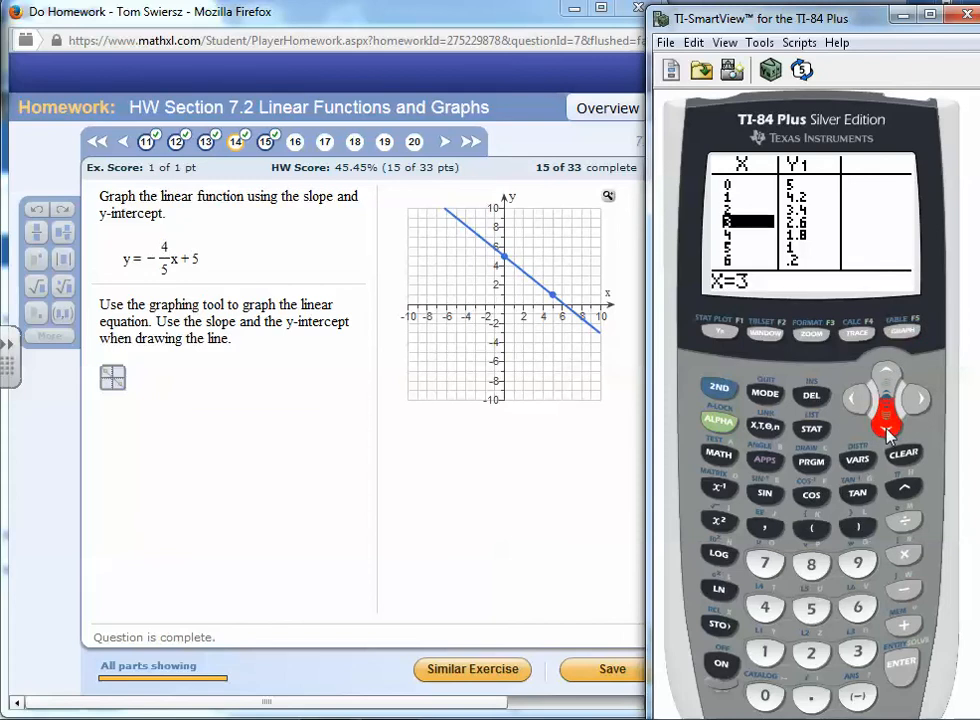
left_click(886, 430)
left_click(886, 430)
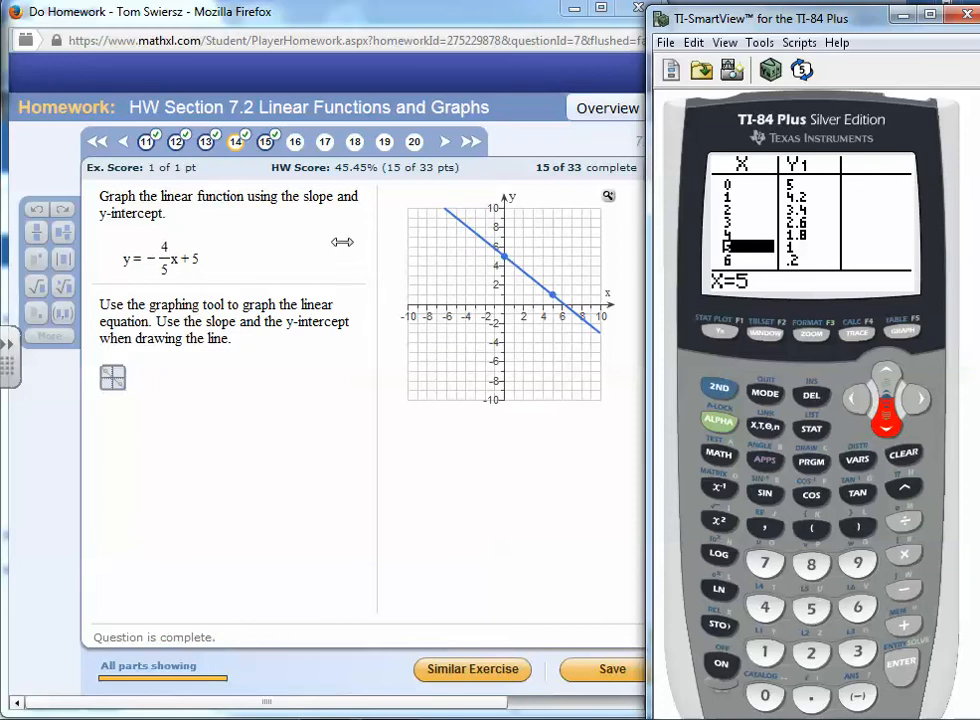
Open question 15 and start a similar exercise
left_click(373, 393)
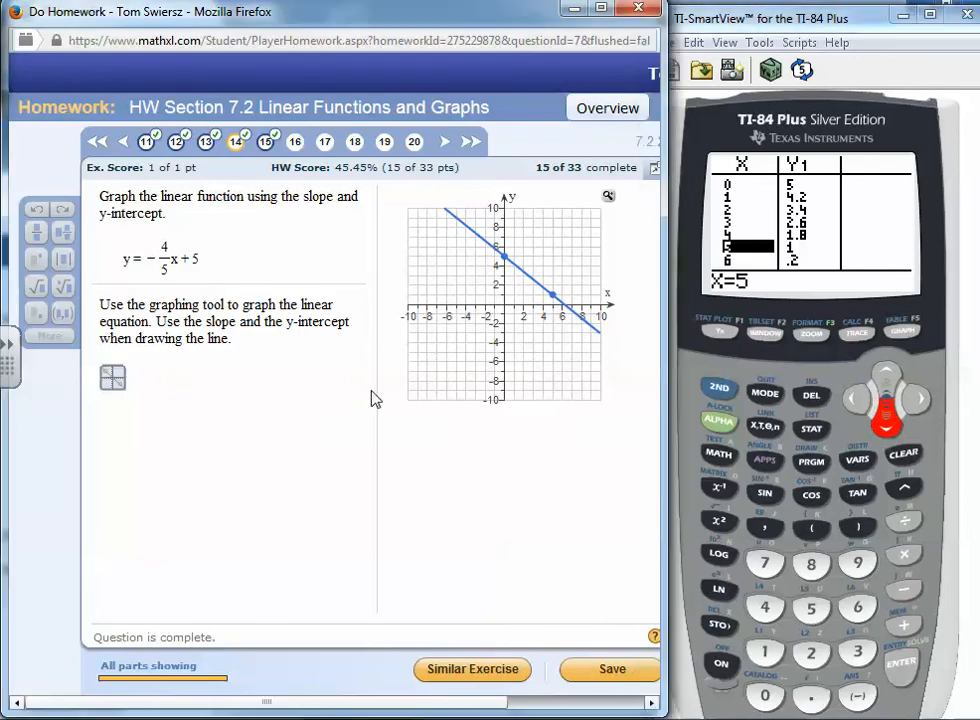
left_click(267, 144)
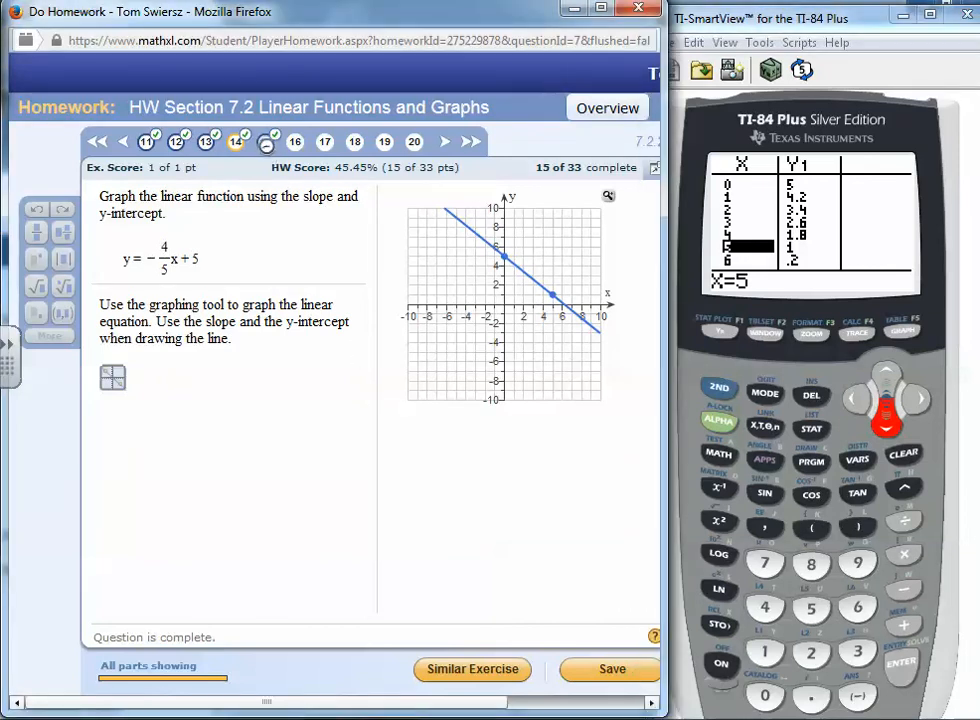
left_click(492, 676)
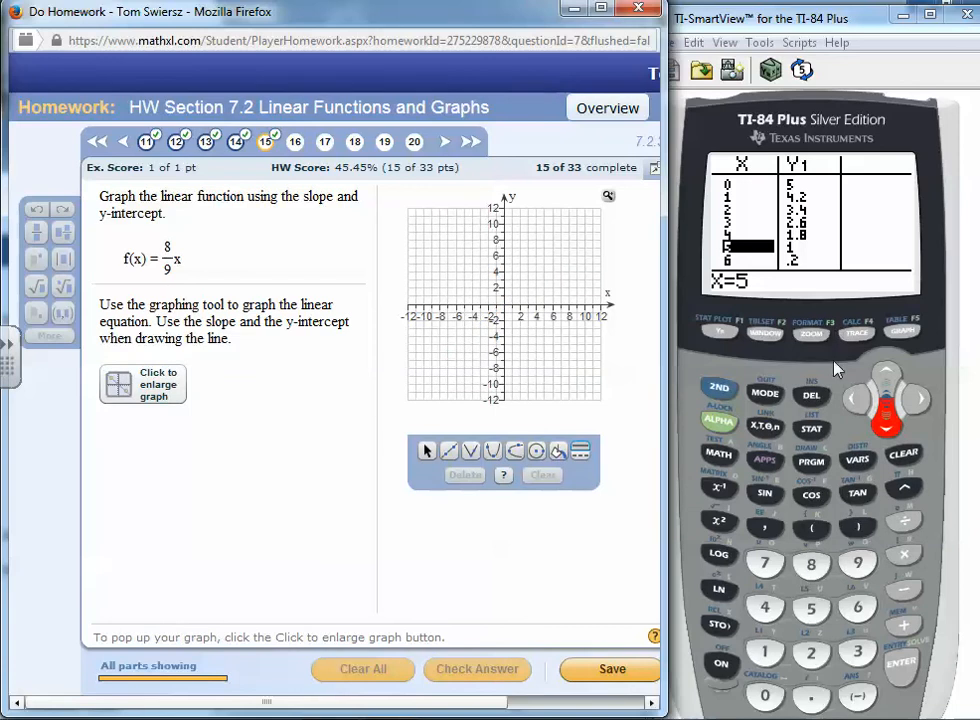
Quit the calculator's table back to the home screen
left_click(729, 390)
left_click(765, 392)
left_click(766, 395)
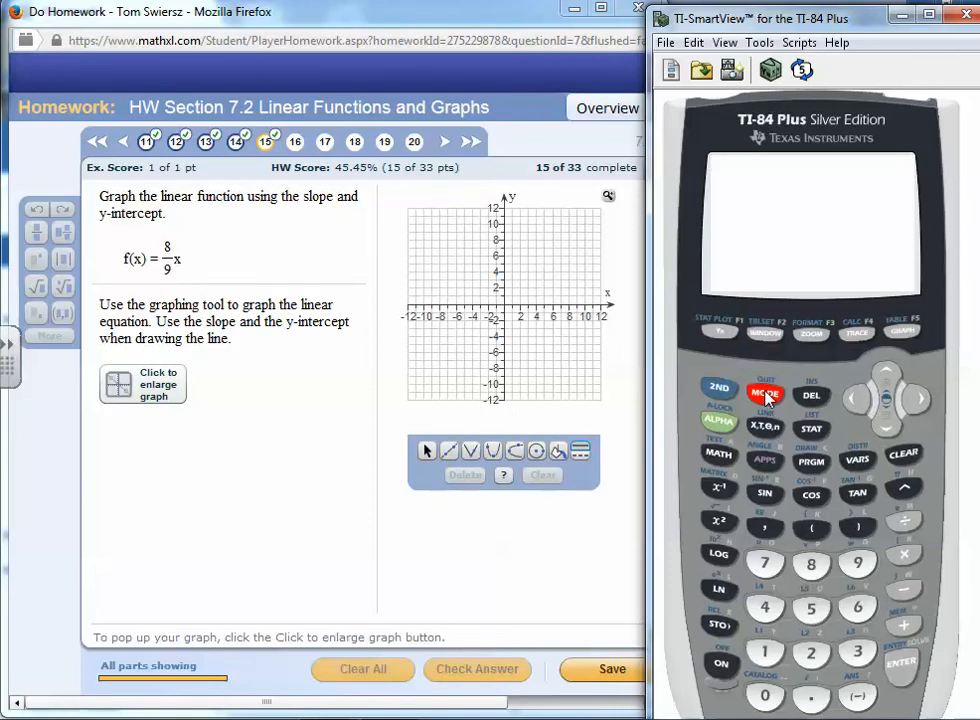
Write the equation y = 8/9x + 0 in ink beside the problem
left_click_drag(111, 418, 127, 462)
left_click_drag(196, 399, 206, 470)
mouse_move(228, 421)
left_mouse_down()
mouse_move(250, 437)
mouse_move(229, 442)
left_mouse_up()
mouse_move(277, 417)
left_mouse_down()
mouse_move(277, 441)
mouse_move(315, 405)
mouse_move(333, 407)
left_mouse_up()
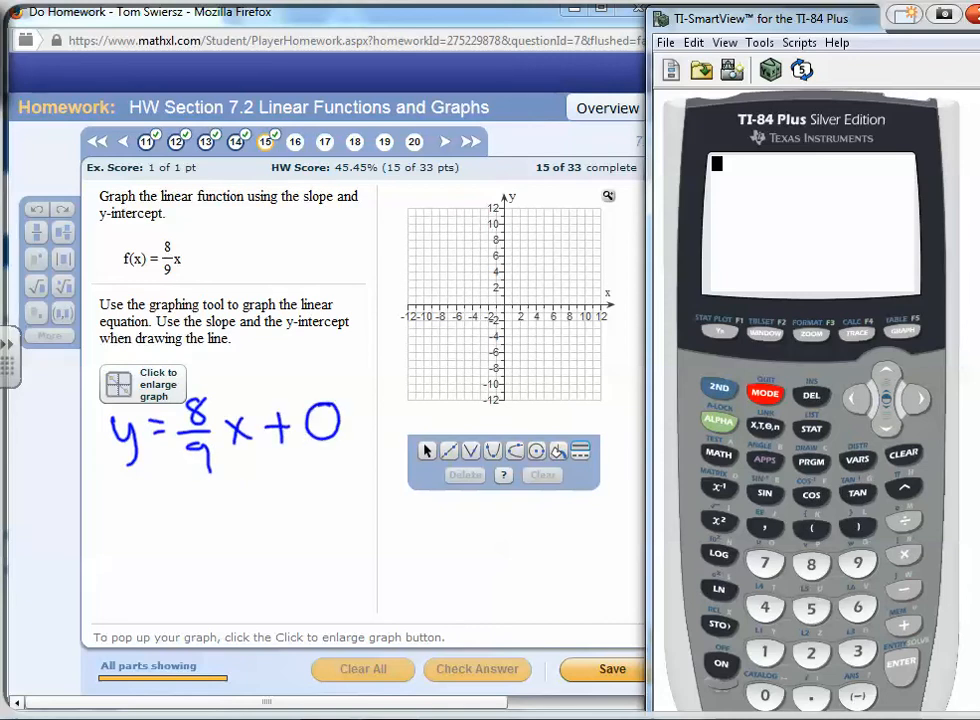
Write the slope m = 8/9 in ink
mouse_move(118, 522)
left_mouse_down()
mouse_move(132, 522)
mouse_move(157, 550)
mouse_move(186, 522)
left_mouse_up()
left_click_drag(166, 536, 186, 534)
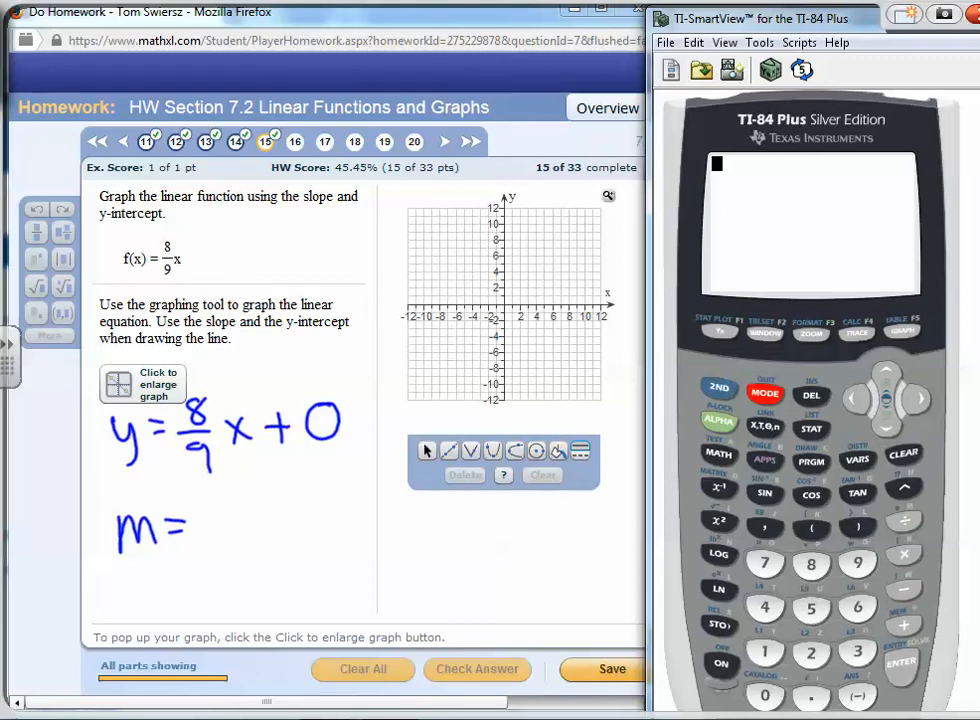
mouse_move(231, 497)
left_mouse_down()
mouse_move(212, 530)
mouse_move(229, 496)
left_mouse_up()
left_click_drag(201, 542, 242, 540)
mouse_move(231, 553)
left_mouse_down()
mouse_move(222, 562)
mouse_move(228, 578)
left_mouse_up()
mouse_move(133, 600)
left_mouse_down()
mouse_move(132, 634)
mouse_move(168, 634)
left_mouse_up()
left_click_drag(155, 607, 178, 603)
Write "y-int: 0 ⇒ origin" in ink, underline it, and close the ink layer
left_click_drag(79, 608, 95, 645)
left_click_drag(97, 606, 82, 650)
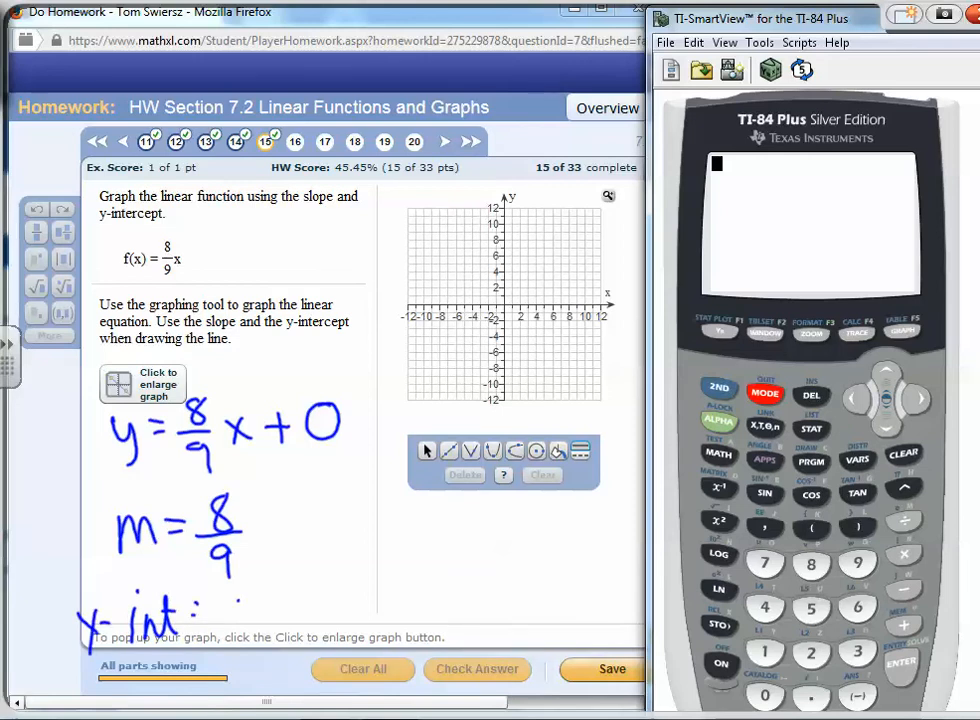
left_click_drag(240, 595, 303, 604)
mouse_move(285, 614)
left_mouse_down()
mouse_move(304, 613)
mouse_move(299, 620)
left_mouse_up()
left_click_drag(328, 597, 328, 598)
mouse_move(342, 597)
left_mouse_down()
mouse_move(343, 616)
mouse_move(353, 599)
left_mouse_up()
mouse_move(361, 600)
left_mouse_down()
mouse_move(374, 636)
mouse_move(396, 620)
mouse_move(424, 619)
left_mouse_up()
left_click_drag(313, 630, 434, 629)
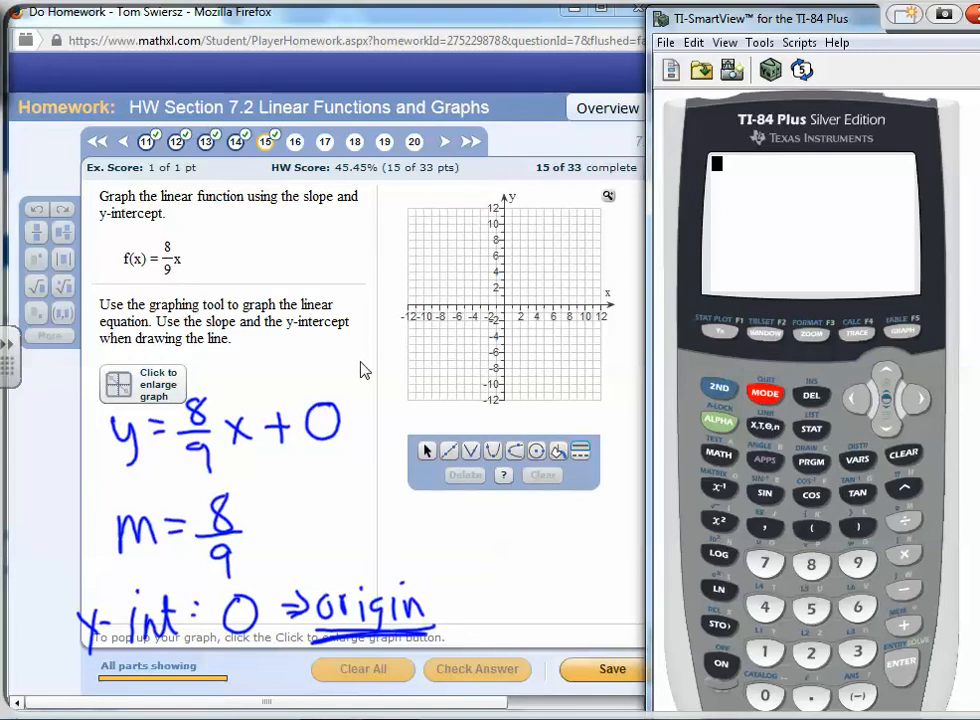
right_click(365, 478)
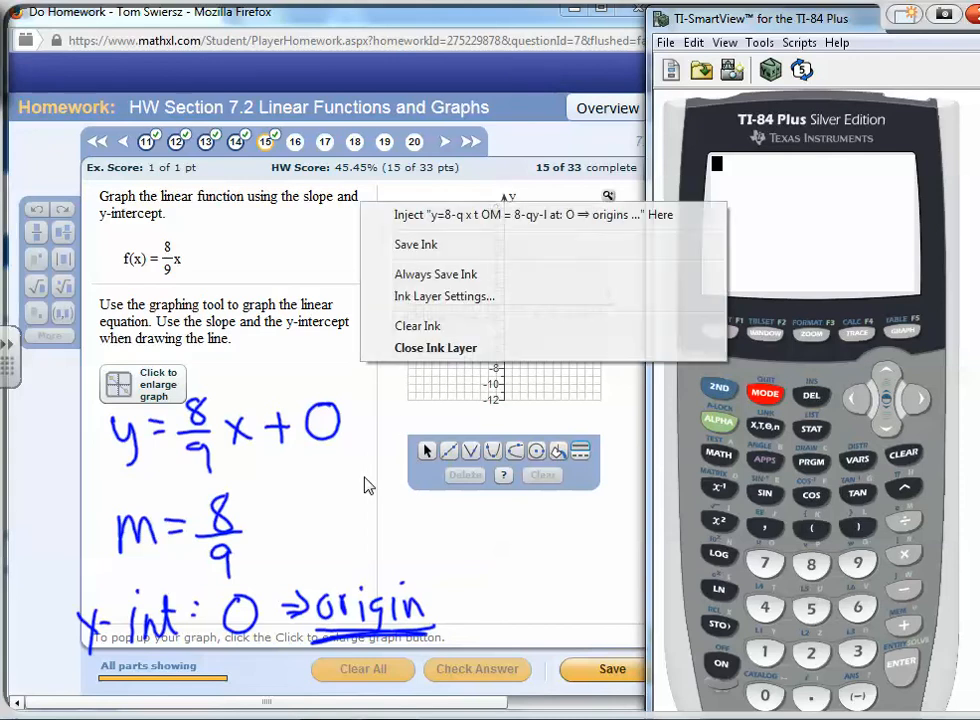
left_click(412, 350)
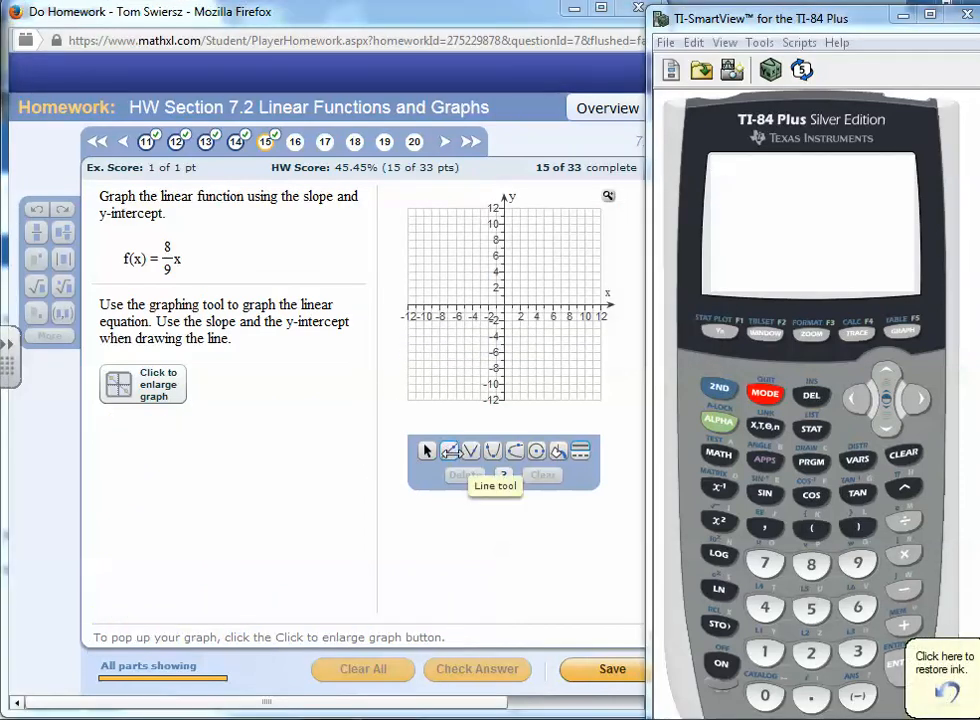
Graph the line through (0,0) and (9,8) with the Line tool, check the answer, and dismiss the feedback
left_click(449, 452)
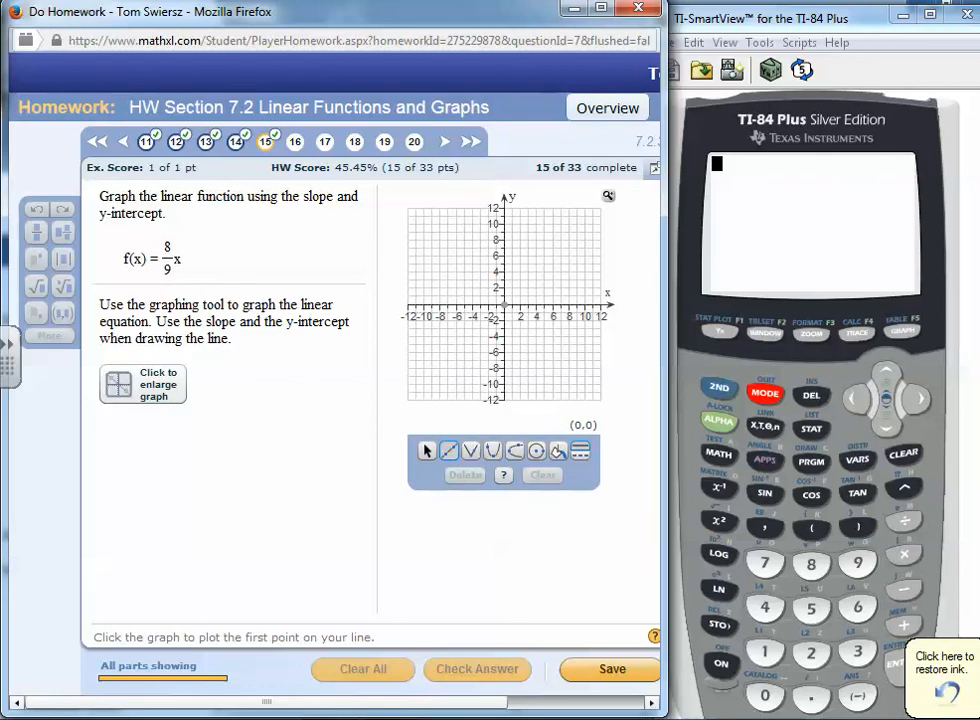
left_click(504, 305)
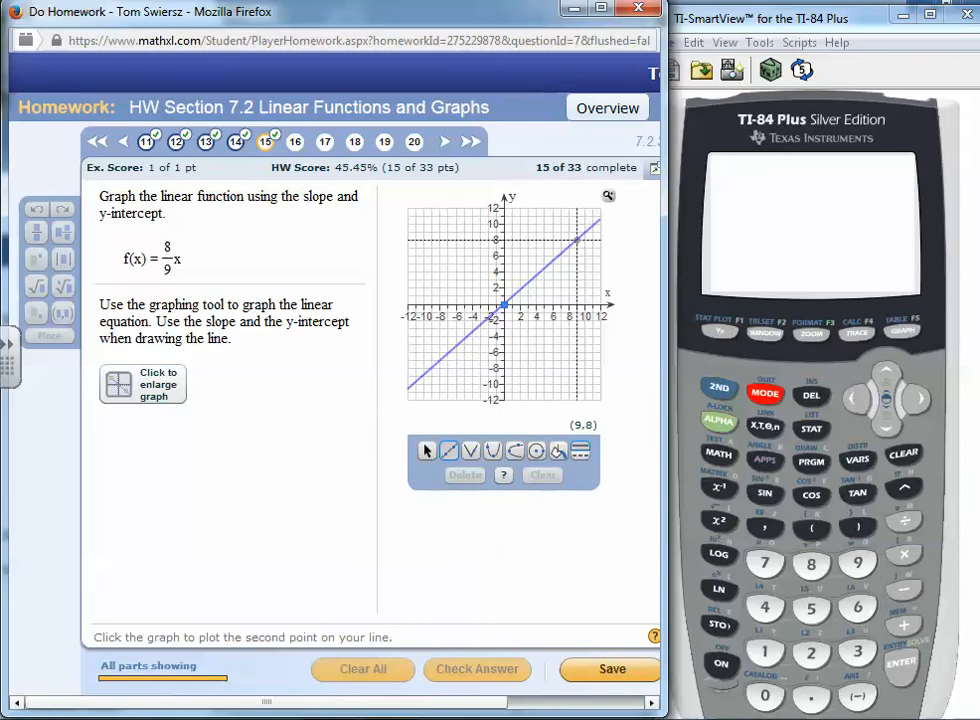
left_click(577, 240)
left_click(486, 672)
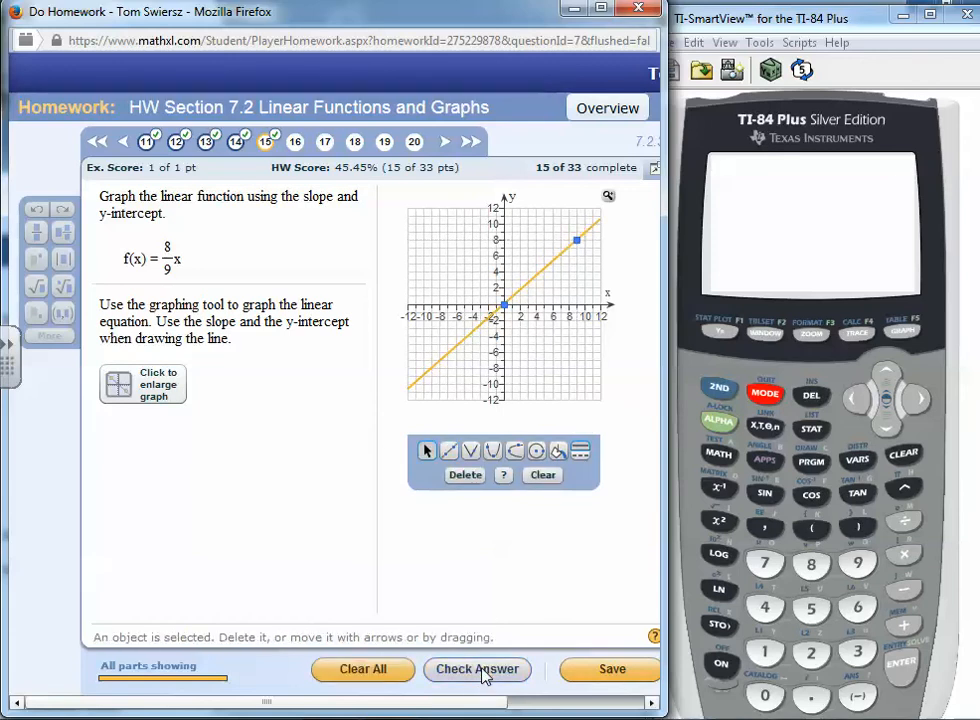
left_click(366, 435)
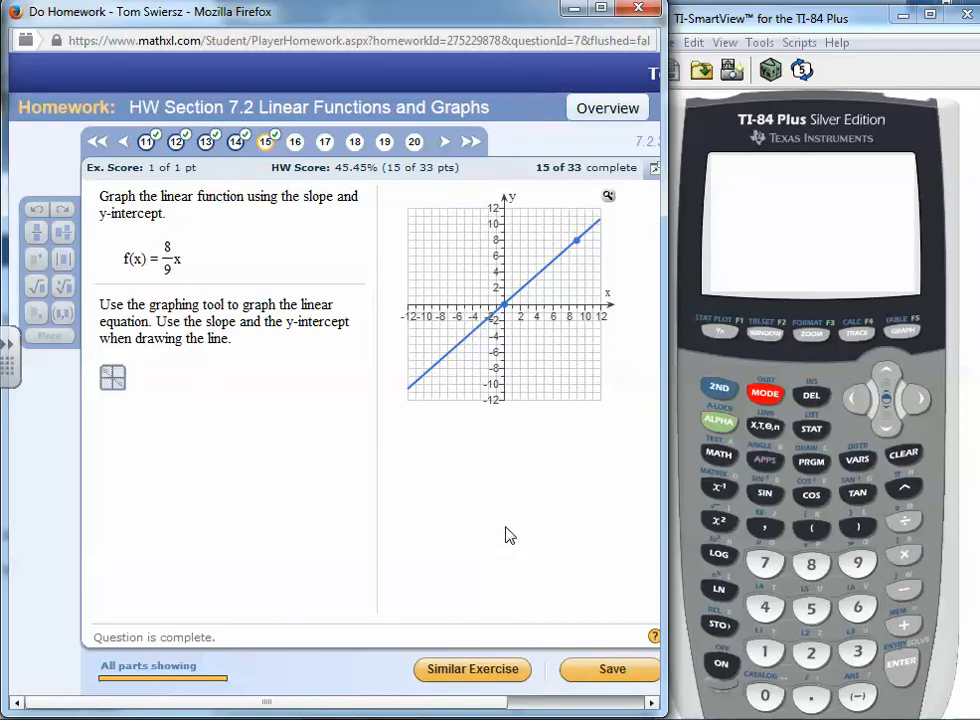
Replace the calculator's Y1 function with 8/9X
left_click(722, 338)
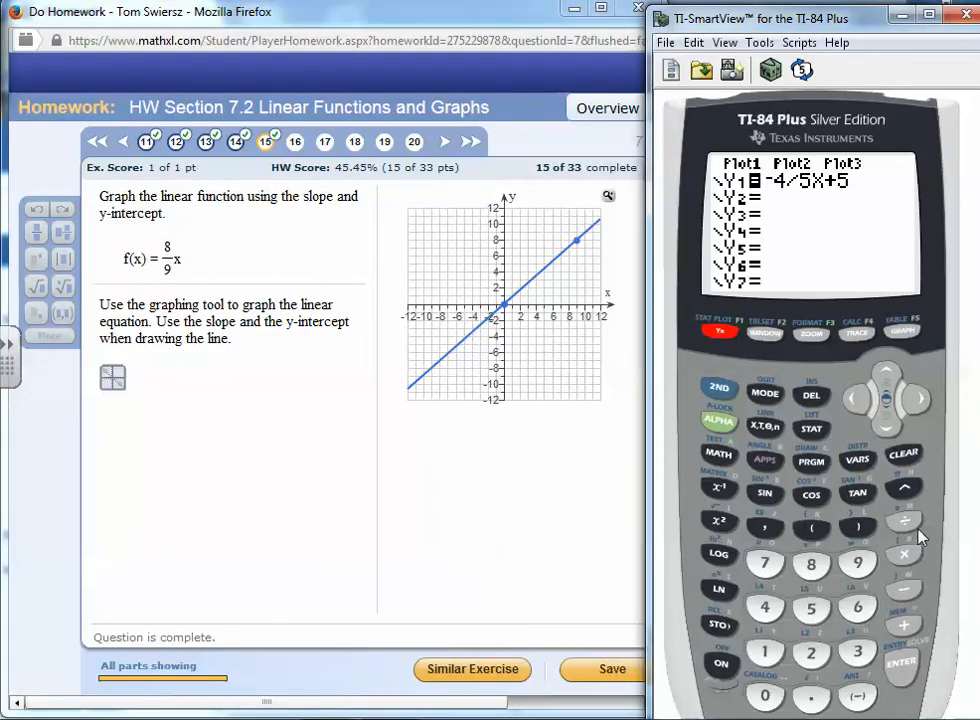
left_click(906, 455)
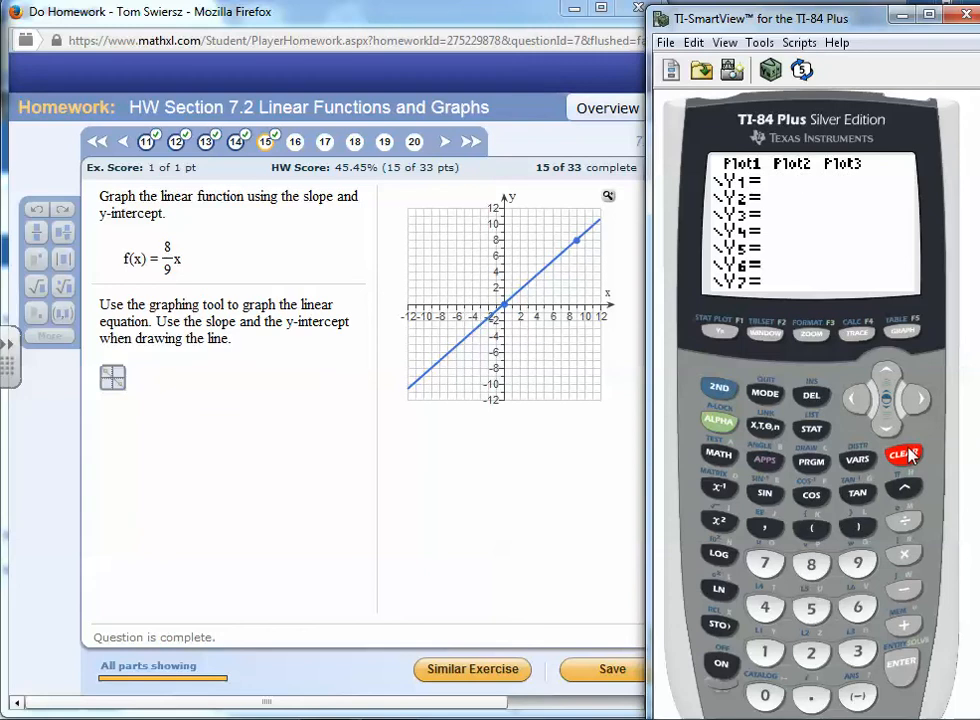
left_click(808, 564)
left_click(857, 563)
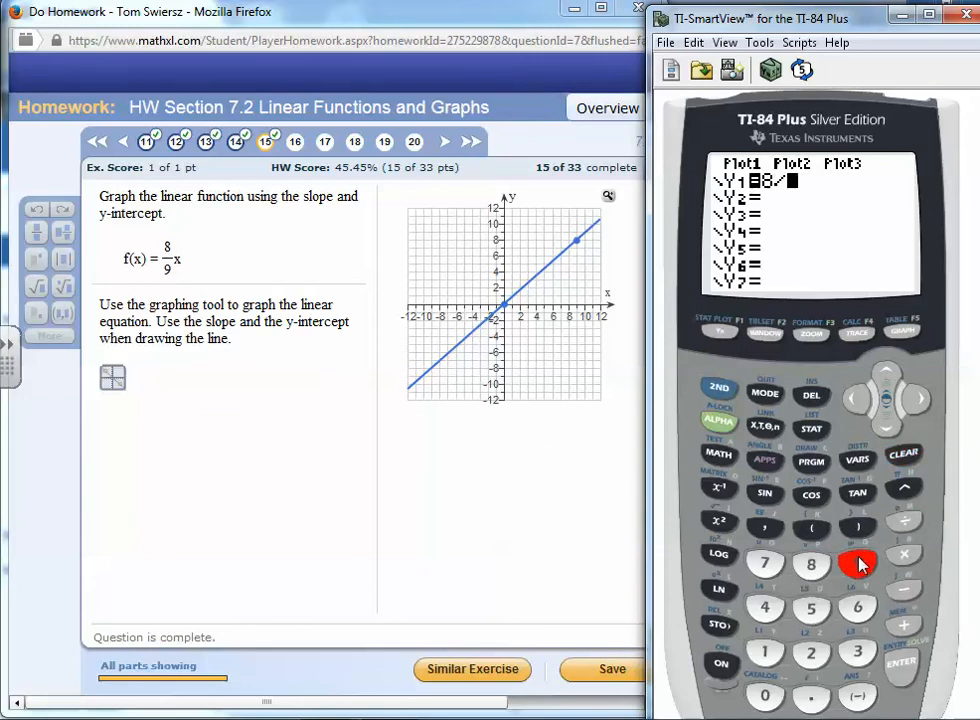
left_click(768, 427)
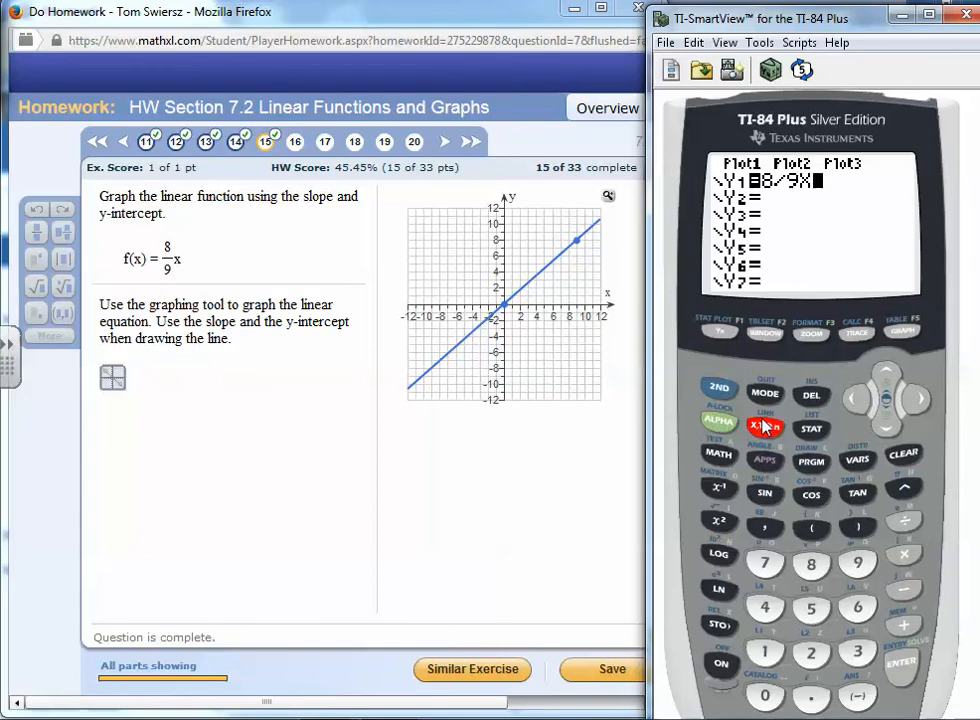
Open the calculator's table and scroll down through the Y1 values to X = 9
left_click(720, 388)
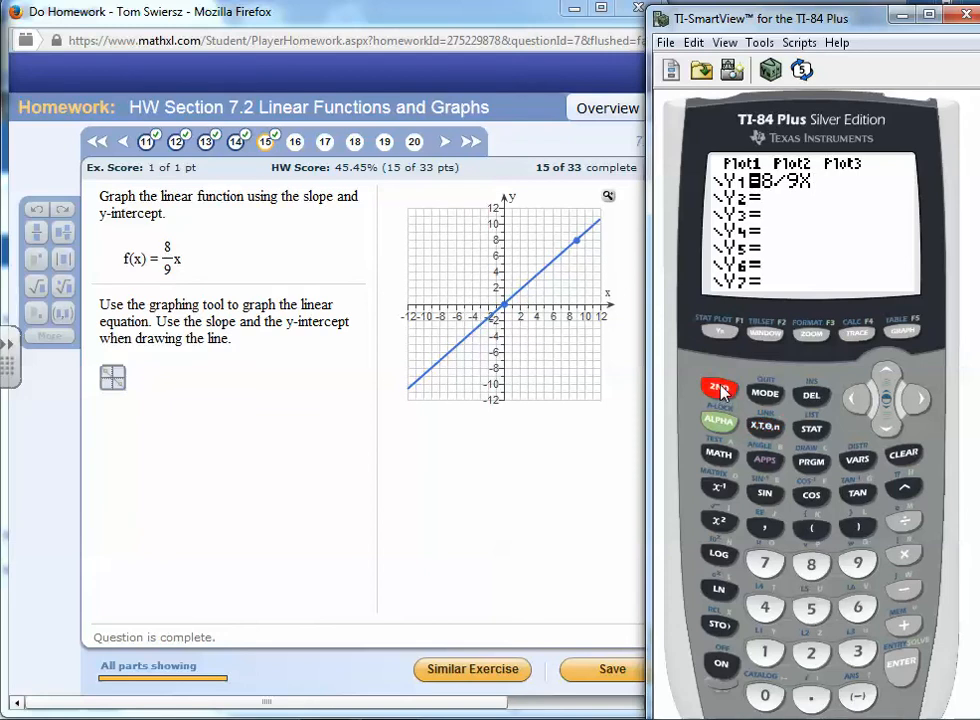
left_click(902, 332)
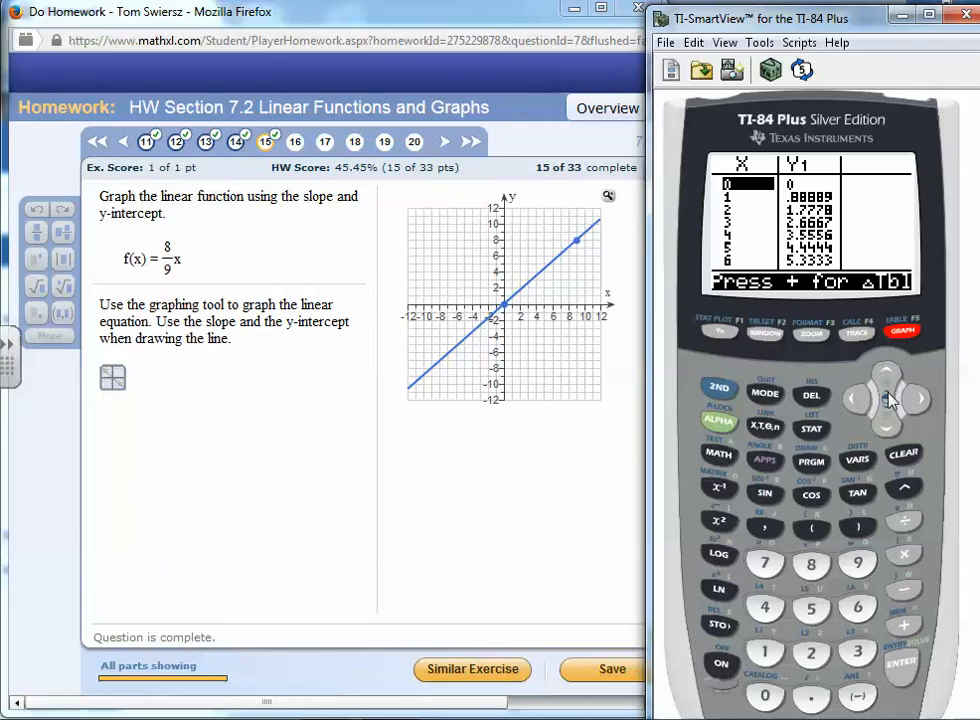
left_click(893, 425)
left_click(893, 425)
left_click(893, 425)
left_click(893, 425)
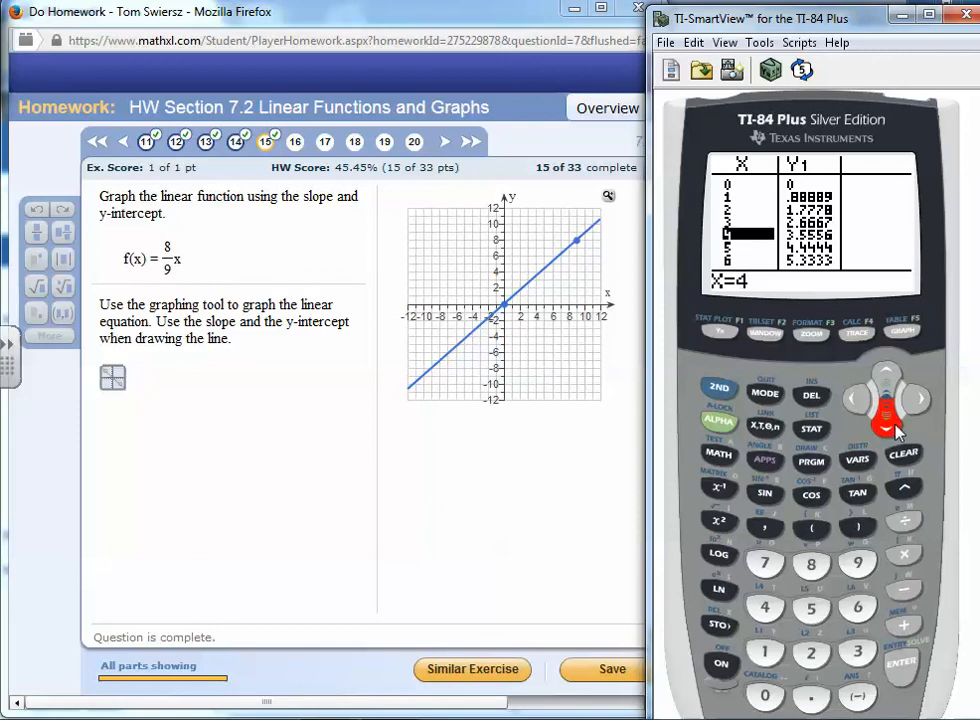
left_click(893, 425)
left_click(893, 425)
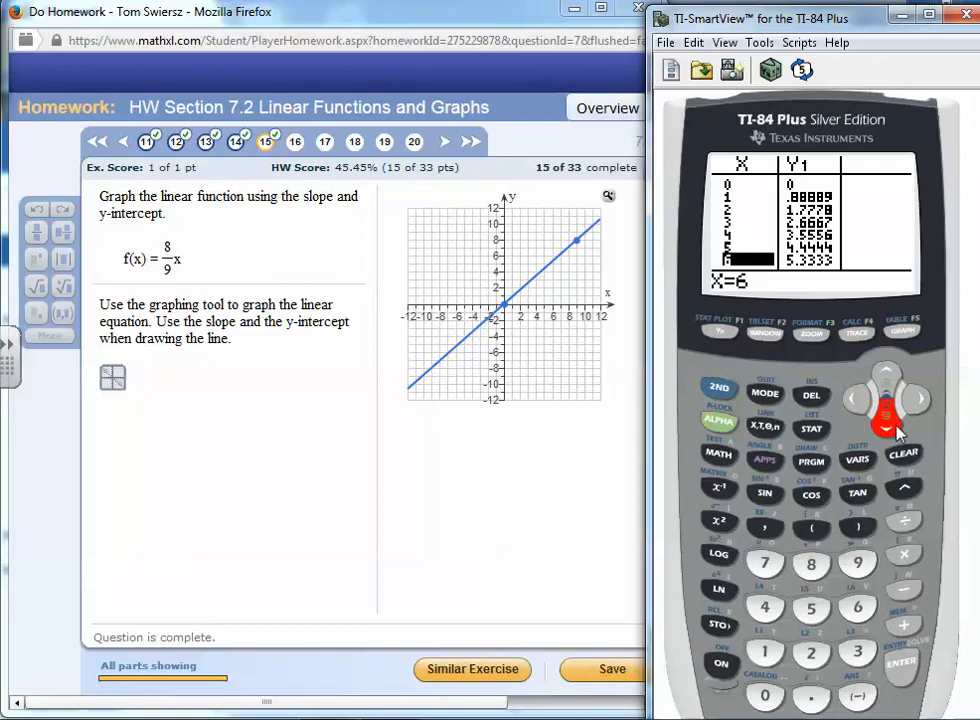
left_click(893, 425)
left_click(893, 425)
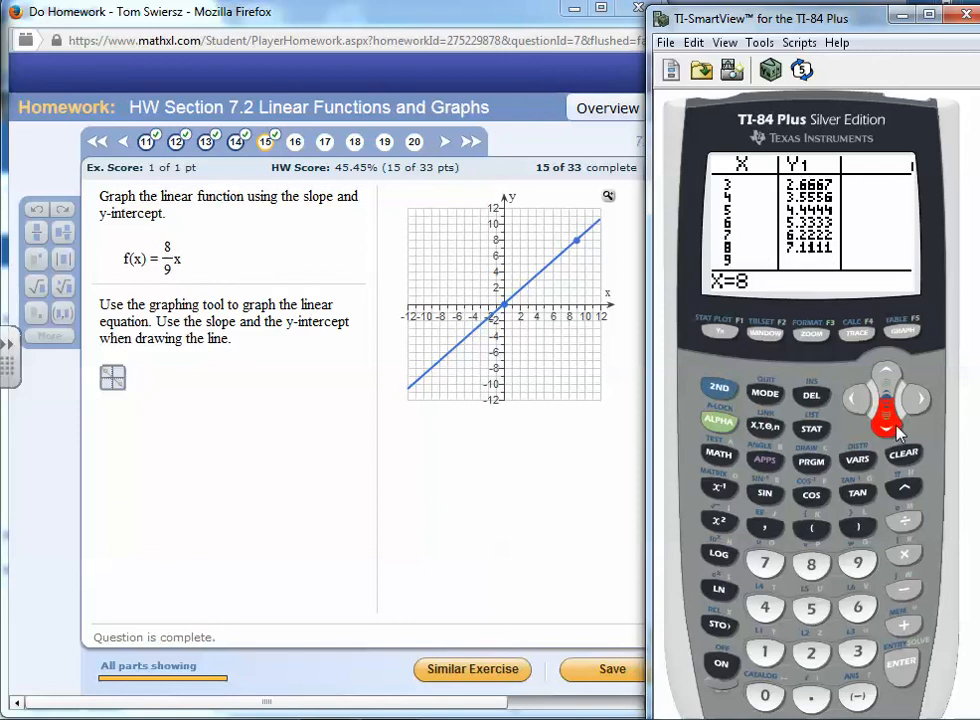
left_click(893, 425)
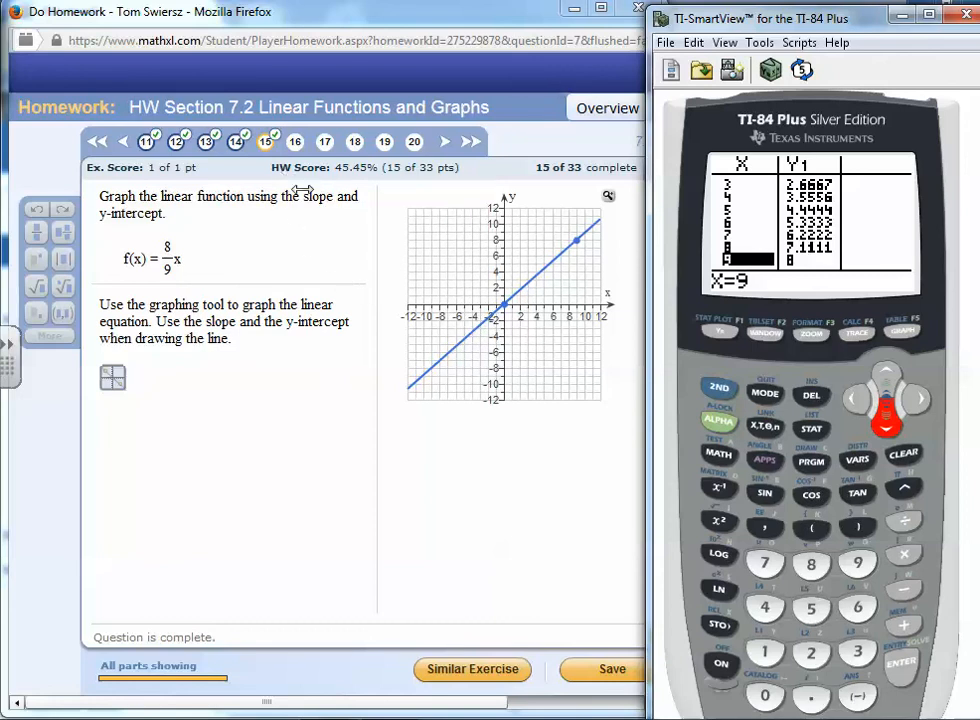
Open question 16 in the homework and quit the calculator's table to the home screen
left_click(301, 190)
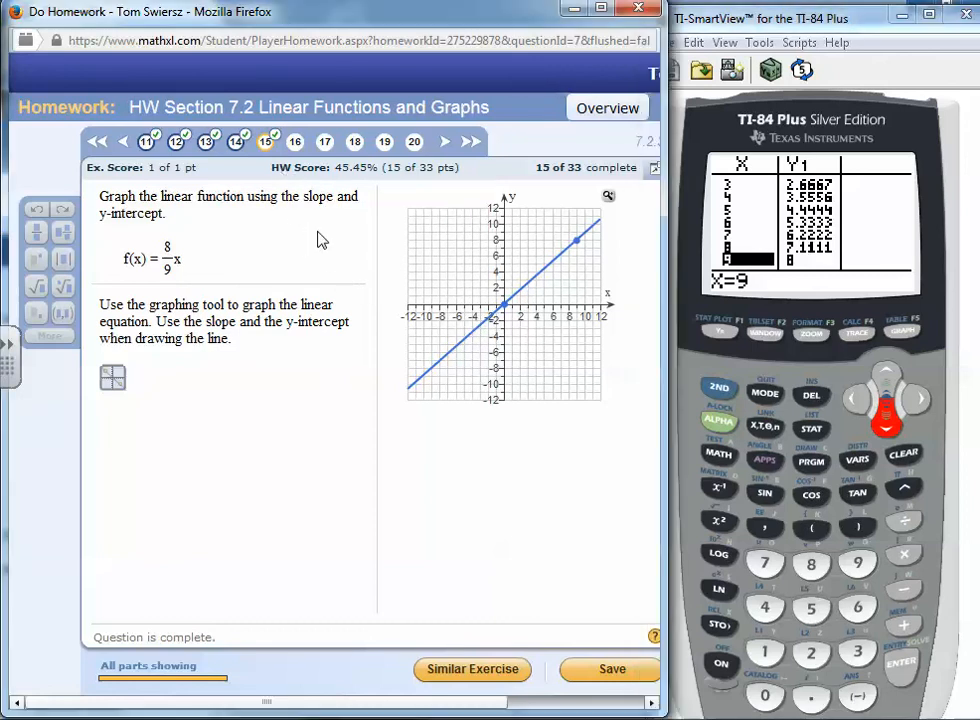
left_click(295, 142)
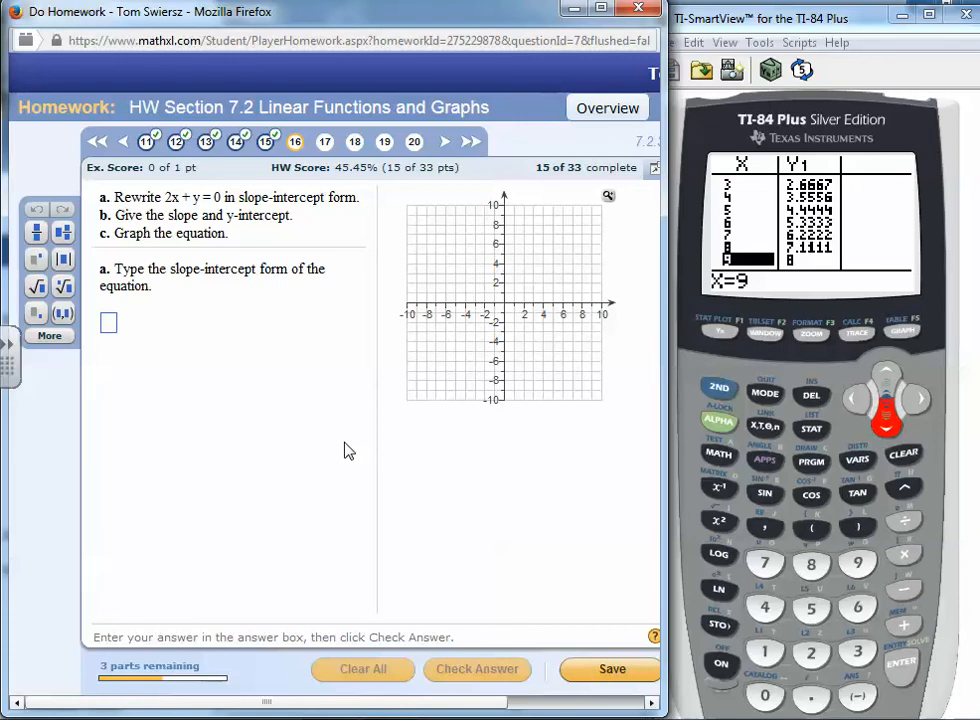
left_click(718, 387)
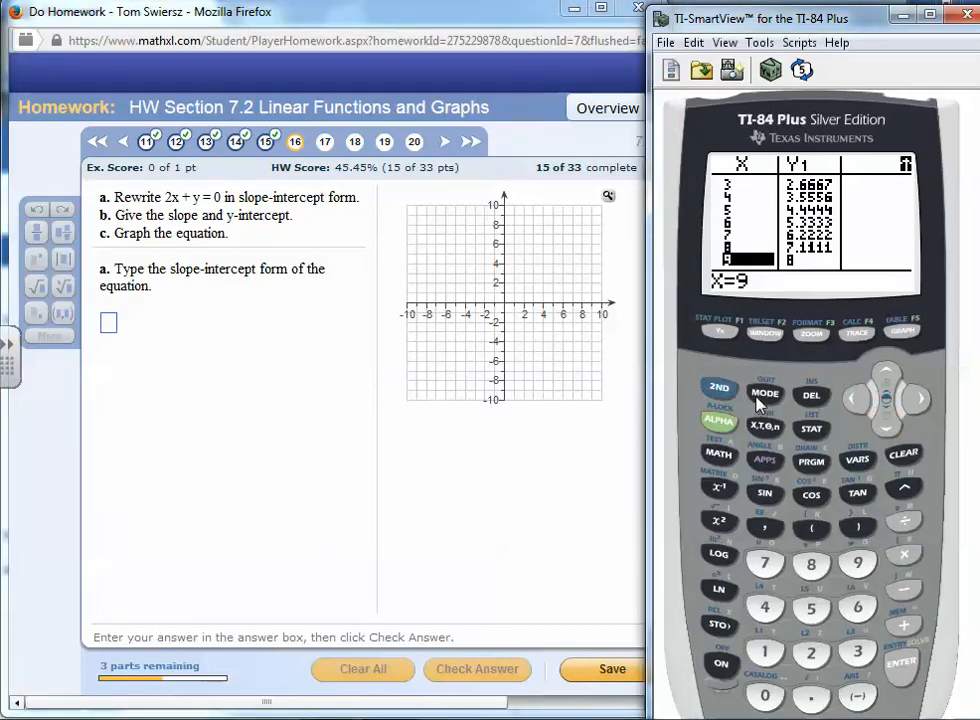
left_click(764, 394)
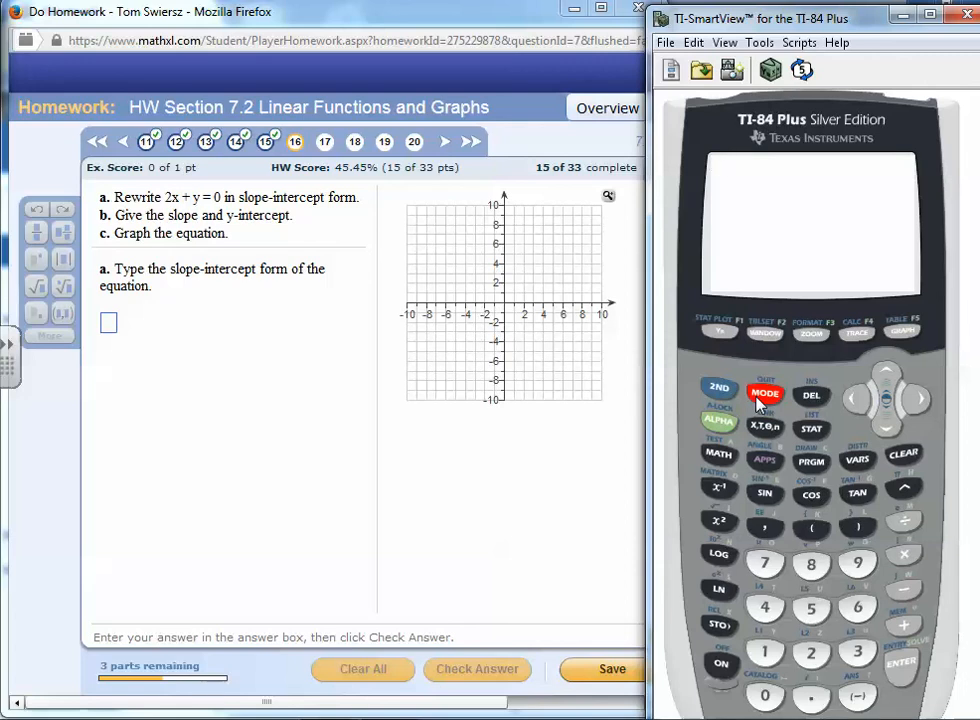
Write the equation 2x + y = 0 and the note "Solve for y" in ink below the answer box
left_click_drag(132, 326, 160, 352)
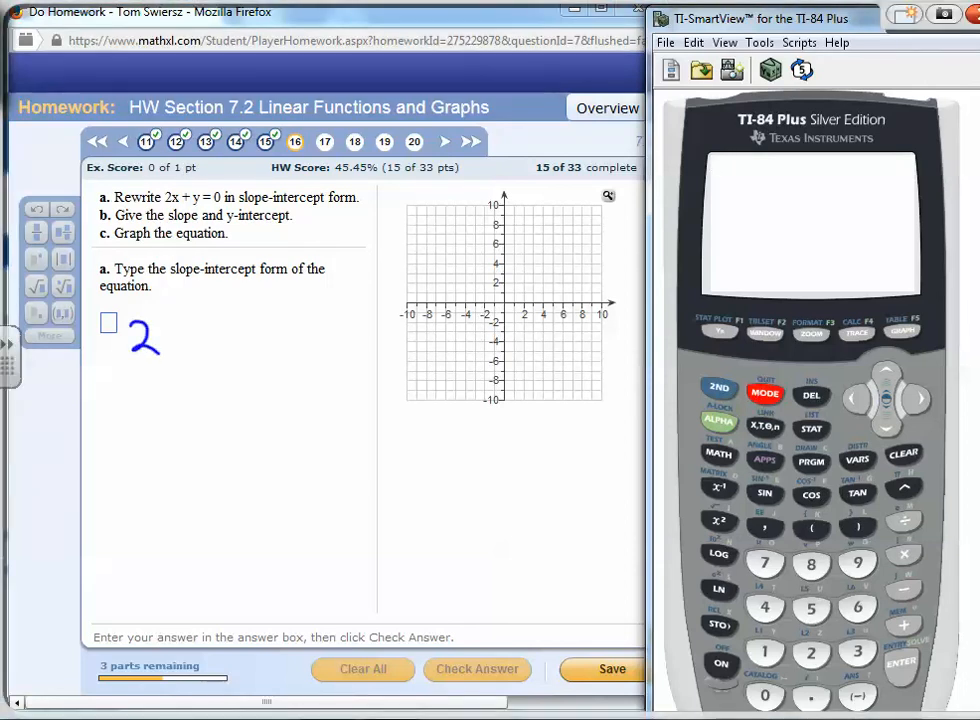
left_click_drag(245, 349, 237, 366)
left_click_drag(259, 334, 271, 333)
left_click_drag(260, 341, 307, 320)
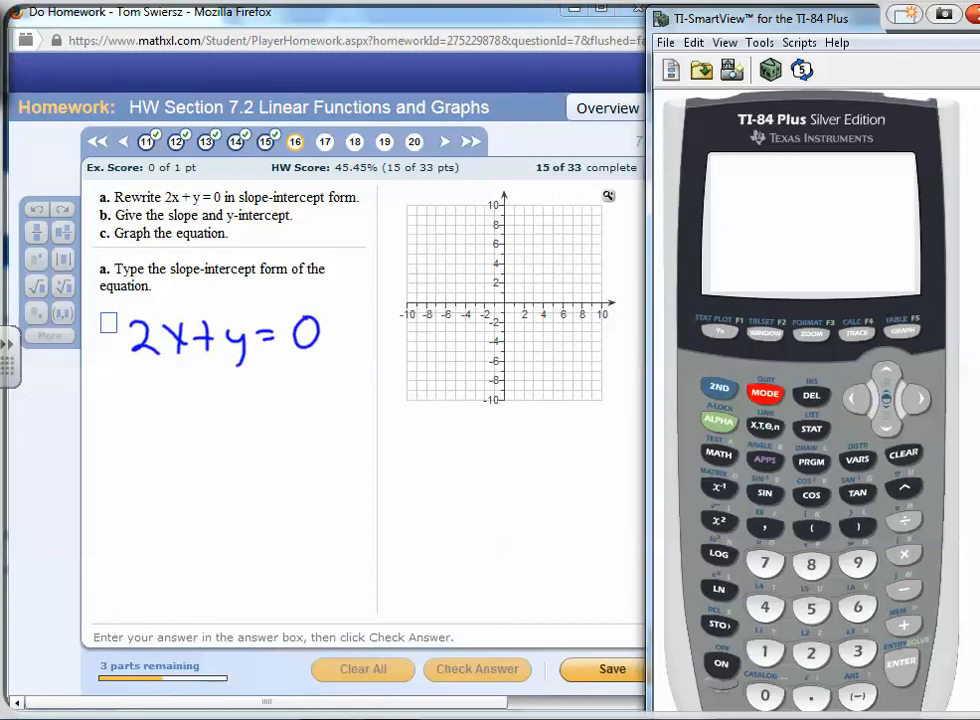
left_click_drag(150, 381, 140, 409)
mouse_move(162, 396)
left_mouse_down()
mouse_move(213, 393)
mouse_move(220, 402)
left_mouse_up()
mouse_move(259, 384)
left_mouse_down()
mouse_move(249, 407)
mouse_move(262, 389)
left_mouse_up()
left_click_drag(272, 389, 318, 412)
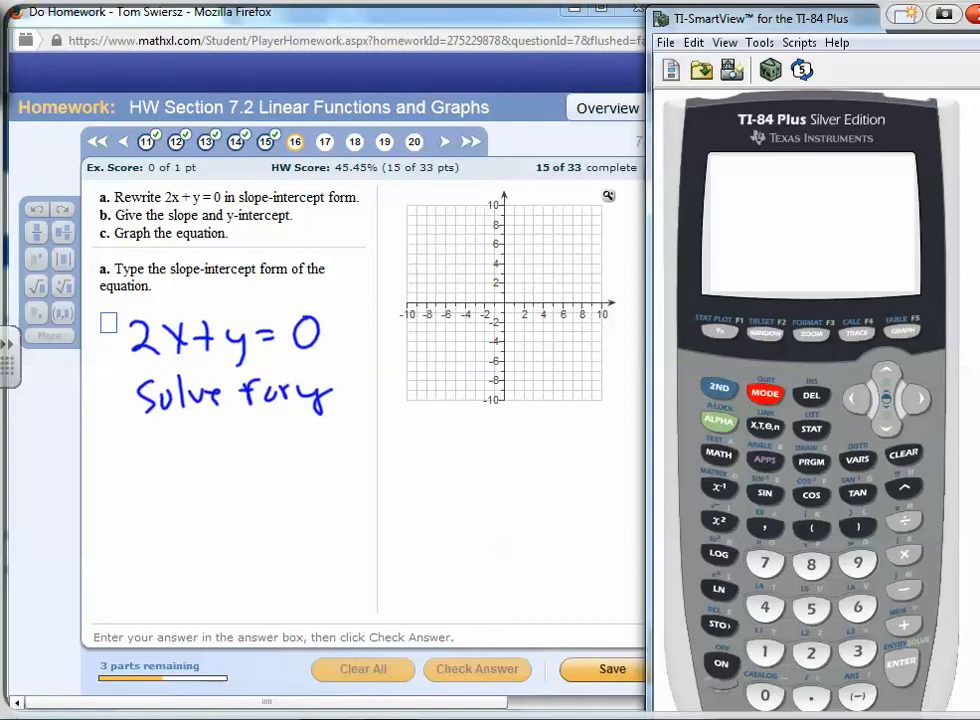
Write 2x + y = 0 again in ink, subtract 2x from both sides, and cross out the cancelled terms
mouse_move(118, 452)
left_mouse_down()
mouse_move(140, 478)
mouse_move(210, 463)
left_mouse_up()
left_click_drag(222, 452, 281, 467)
left_click_drag(308, 447, 306, 449)
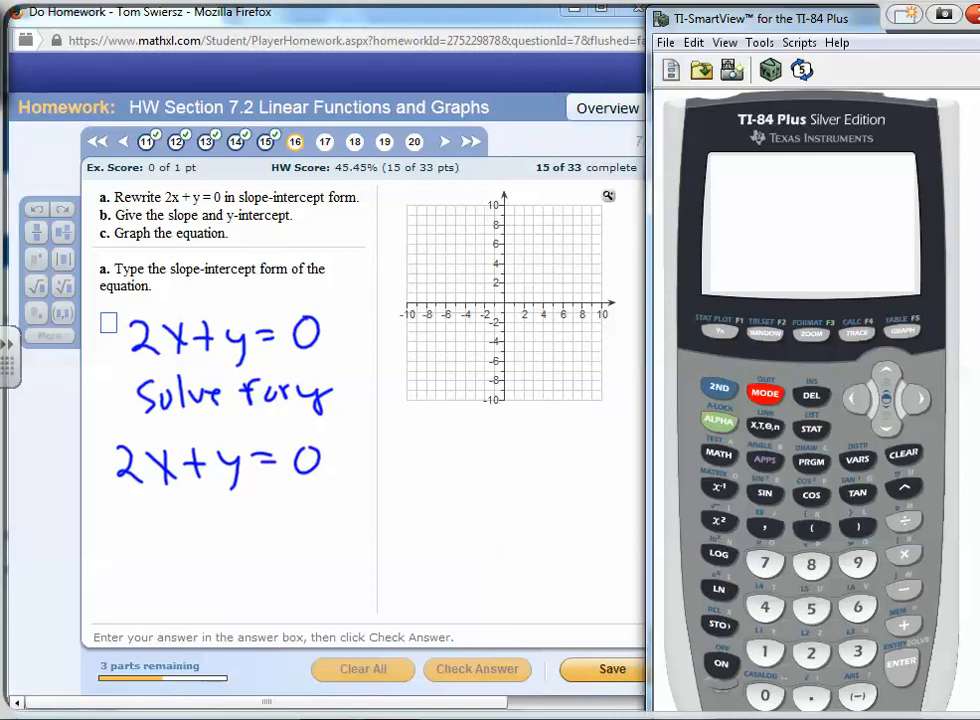
left_click_drag(126, 495, 160, 519)
left_click_drag(276, 497, 289, 497)
left_click_drag(312, 481, 311, 482)
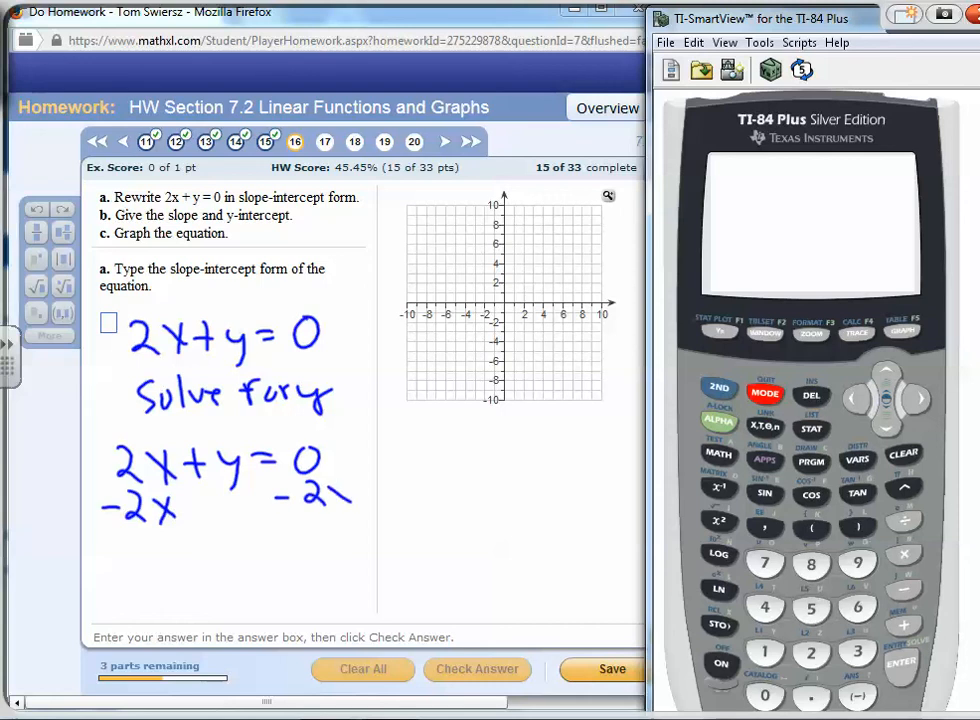
left_click_drag(111, 425, 172, 514)
Write y = -2x in ink, draw a box around it, and close the ink layer
left_click_drag(167, 558, 178, 608)
left_click_drag(207, 563, 228, 563)
left_click_drag(207, 574, 229, 574)
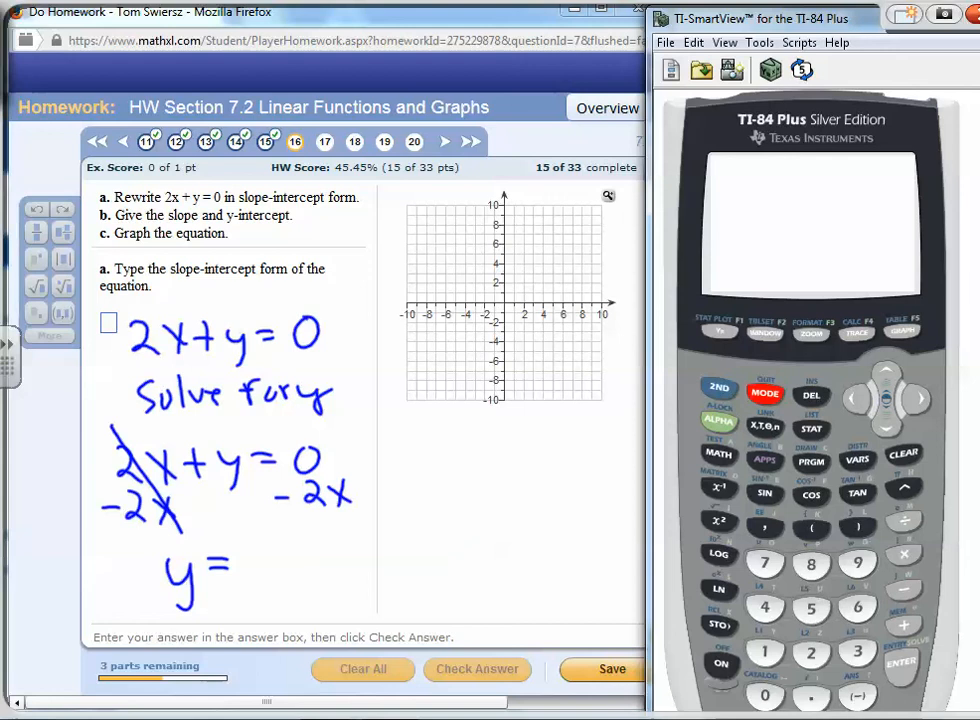
mouse_move(273, 546)
left_mouse_down()
mouse_move(291, 571)
mouse_move(331, 576)
left_mouse_up()
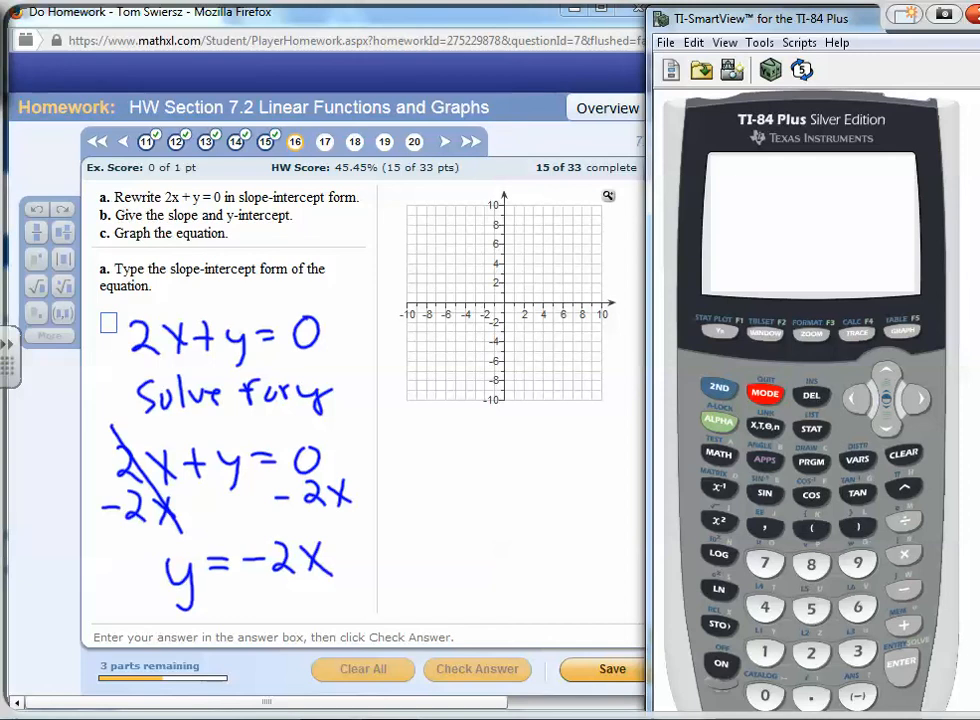
mouse_move(147, 536)
left_mouse_down()
mouse_move(150, 604)
mouse_move(353, 551)
mouse_move(150, 538)
left_mouse_up()
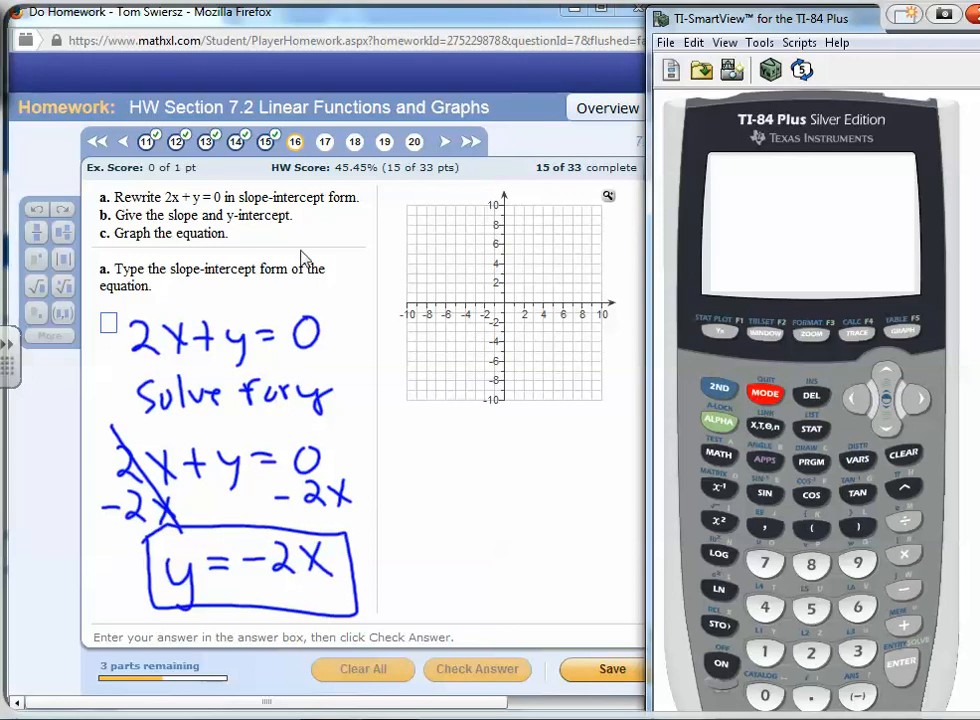
right_click(109, 323)
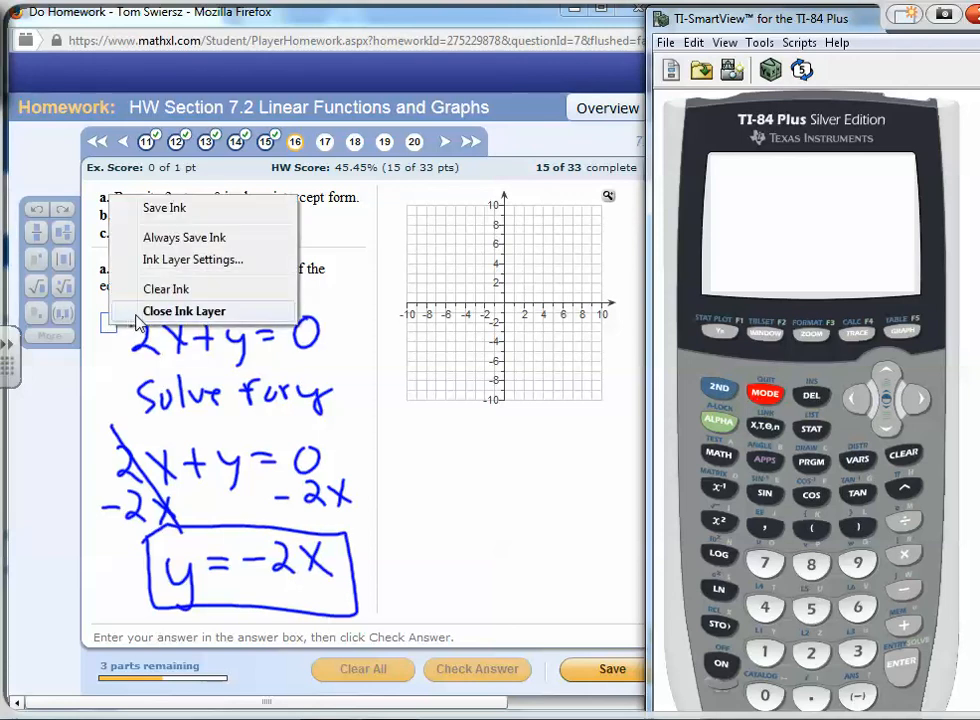
left_click(134, 314)
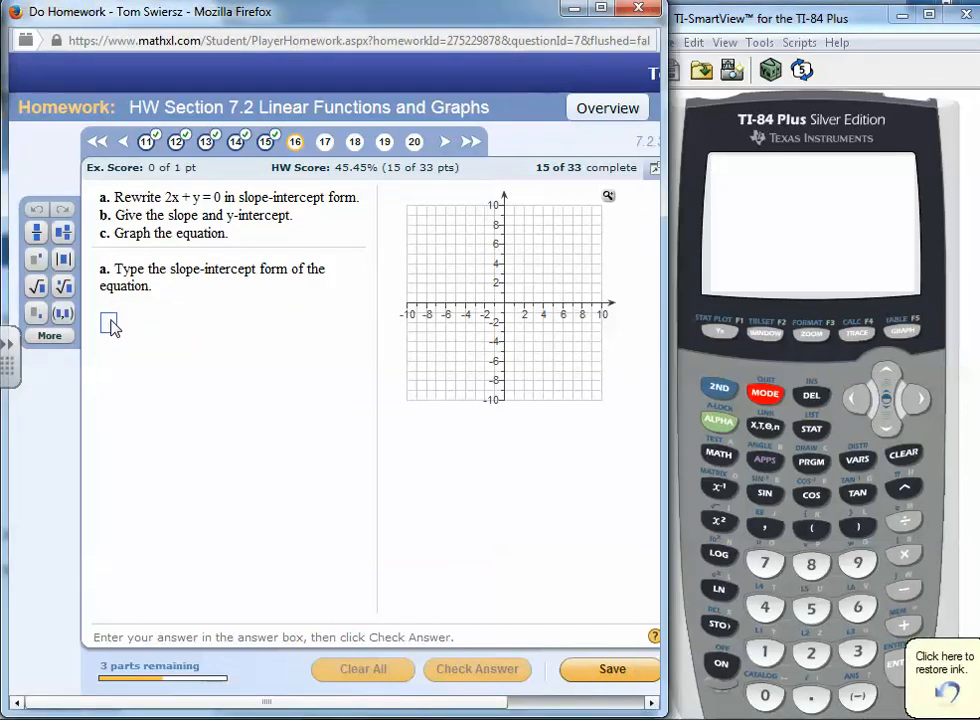
Enter y=-2x as the slope-intercept form answer
type("y=")
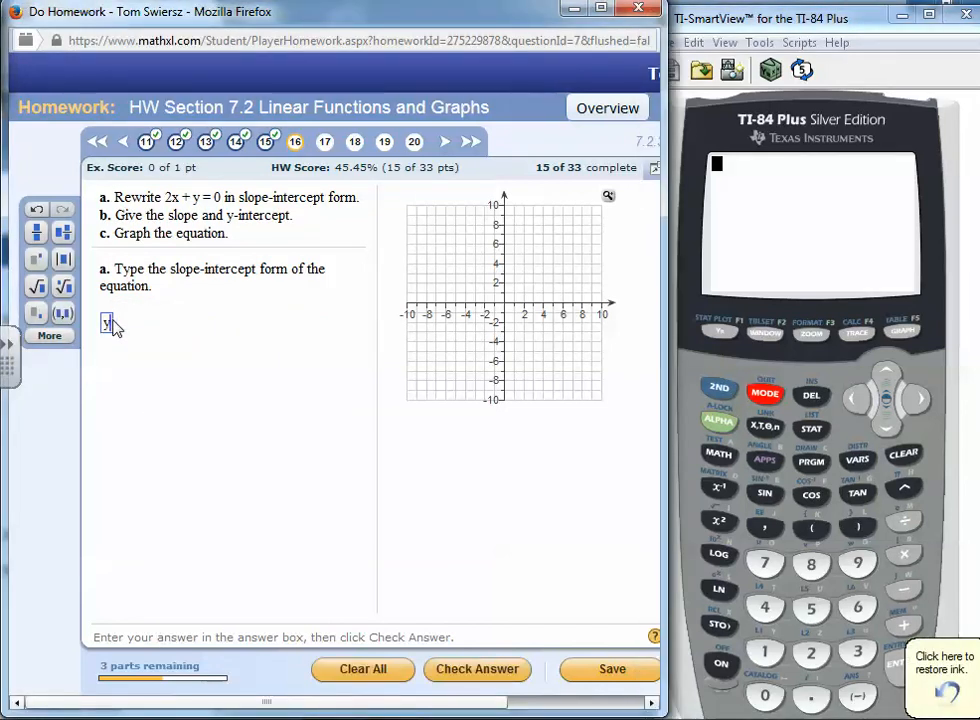
type("-2x")
key("Return")
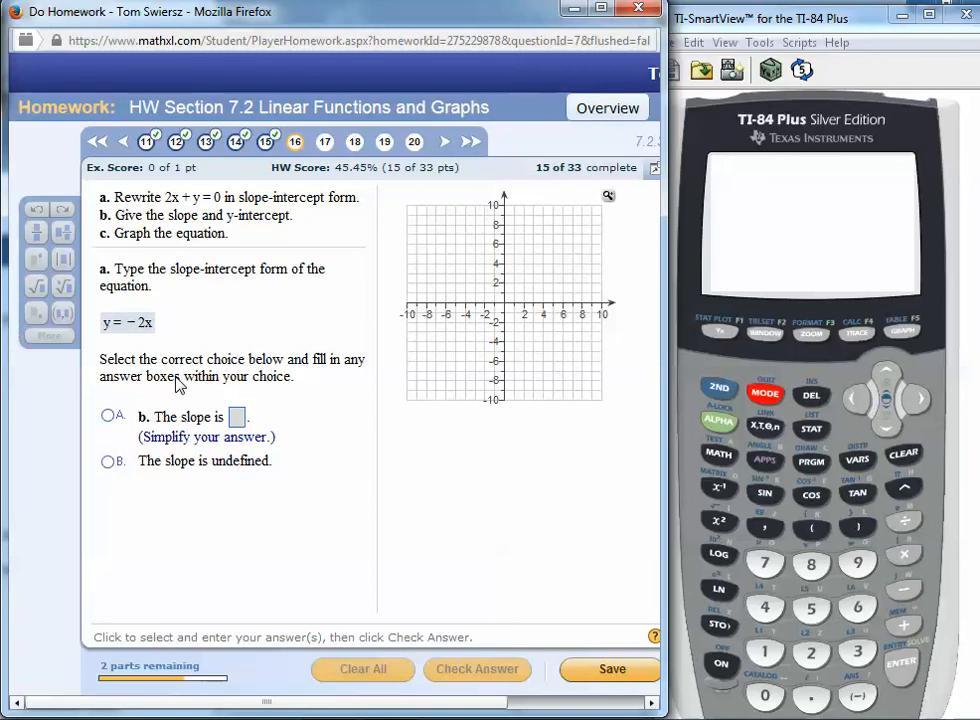
Write y = -2x + 0 in ink below the slope choices
left_click_drag(123, 498, 150, 546)
mouse_move(163, 508)
left_mouse_down()
mouse_move(186, 507)
mouse_move(187, 520)
left_mouse_up()
left_click_drag(210, 507, 236, 528)
mouse_move(242, 507)
left_mouse_down()
mouse_move(297, 534)
mouse_move(311, 517)
left_mouse_up()
mouse_move(341, 501)
left_mouse_down()
mouse_move(332, 533)
mouse_move(342, 502)
left_mouse_up()
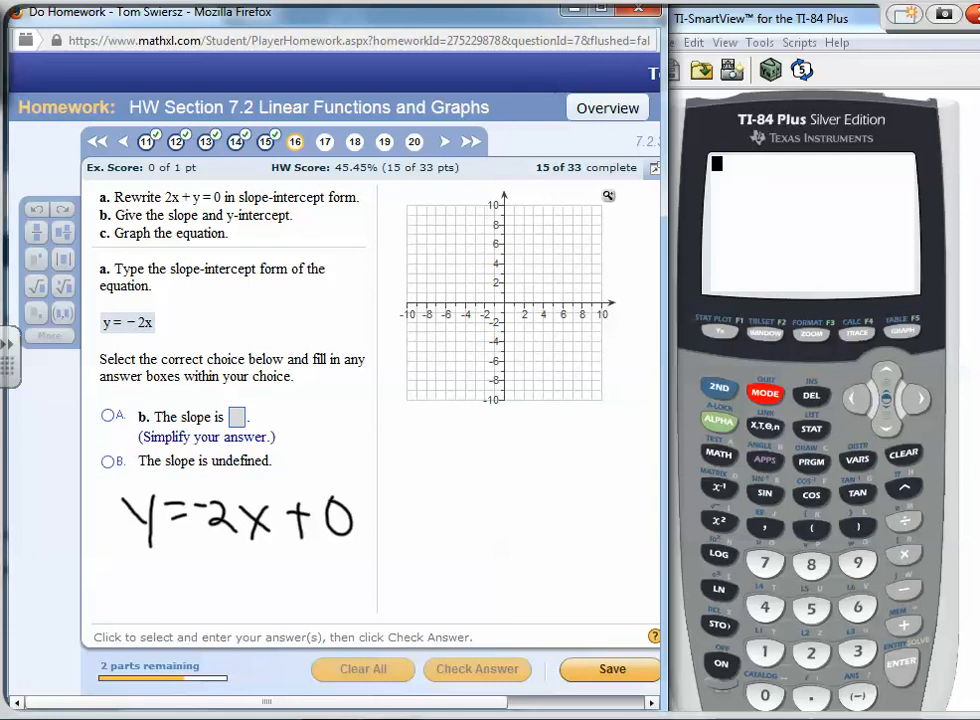
Write m = -2 and "y-int: 0" in ink, then close the ink layer
left_click_drag(176, 578, 196, 592)
left_click_drag(203, 575, 250, 575)
left_click_drag(259, 570, 279, 594)
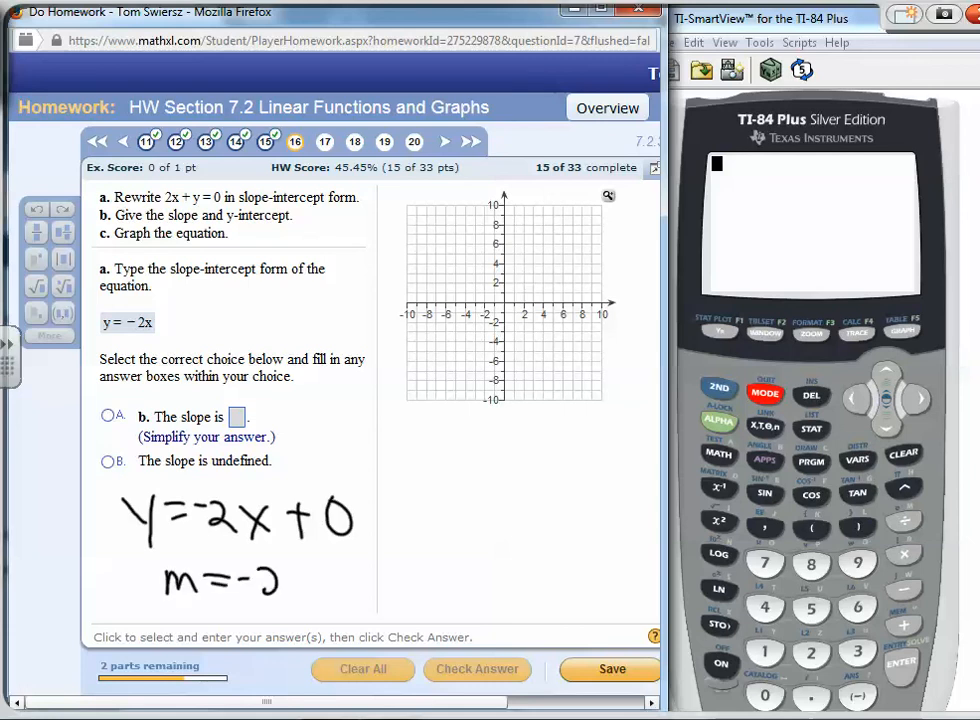
mouse_move(214, 617)
left_mouse_down()
mouse_move(204, 650)
mouse_move(250, 642)
left_mouse_up()
left_click_drag(259, 603, 258, 640)
mouse_move(250, 615)
left_mouse_down()
mouse_move(270, 612)
mouse_move(288, 632)
left_mouse_up()
left_click_drag(312, 613, 306, 642)
left_click_drag(322, 612, 331, 641)
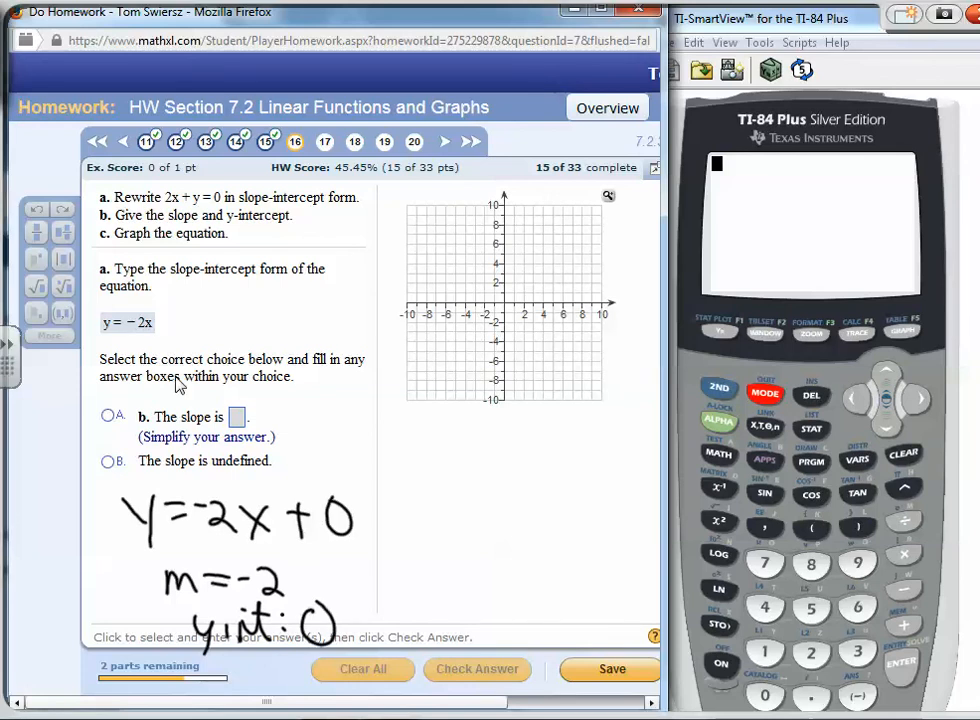
right_click(436, 487)
left_click(490, 466)
Choose the slope option and enter the slope -2
left_click(110, 416)
left_click(237, 418)
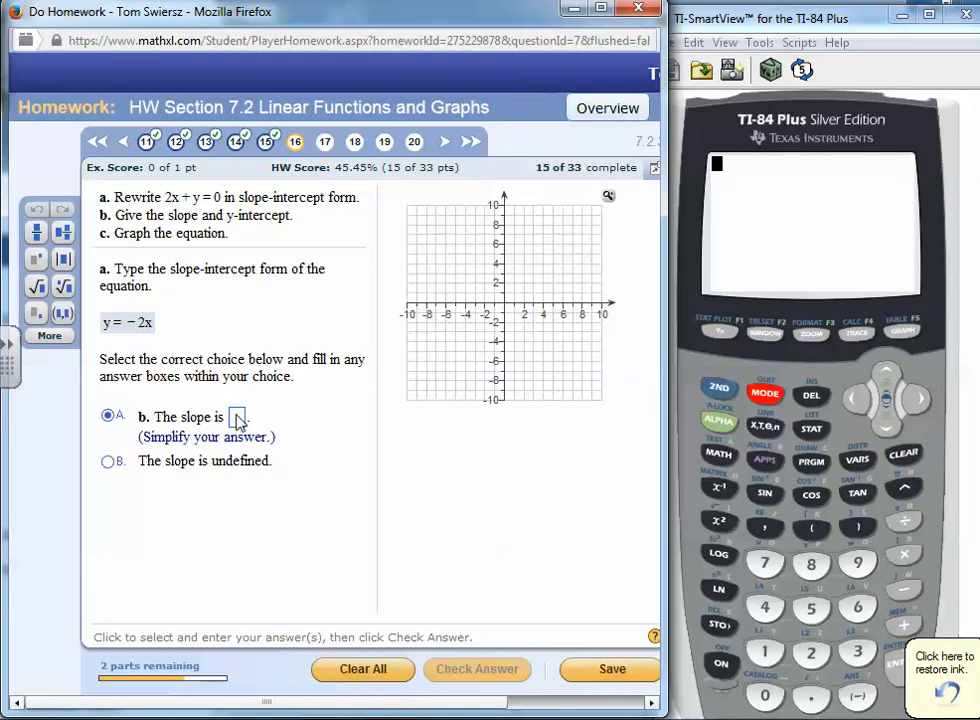
type("-2")
key("Return")
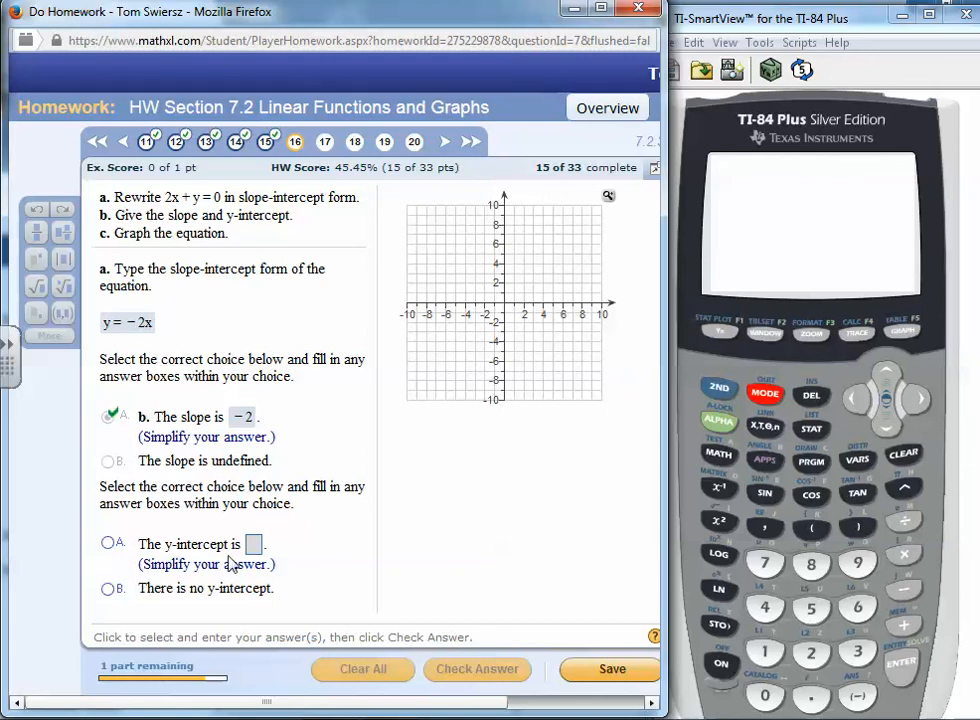
Choose the y-intercept option and enter the y-intercept 0
left_click(108, 542)
left_click(251, 543)
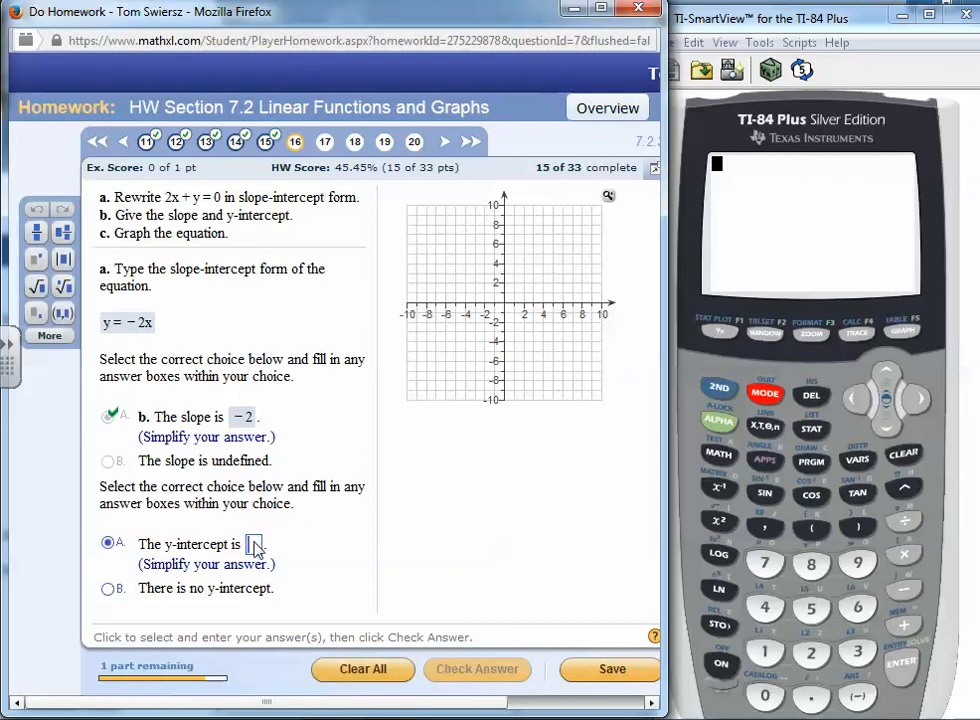
type("0")
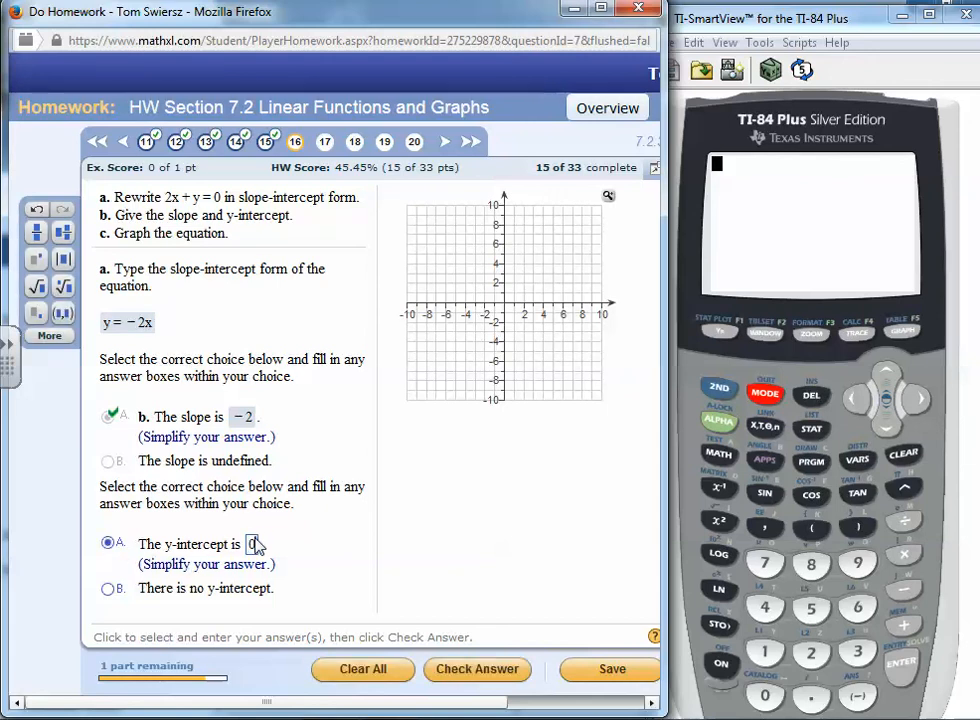
key("Return")
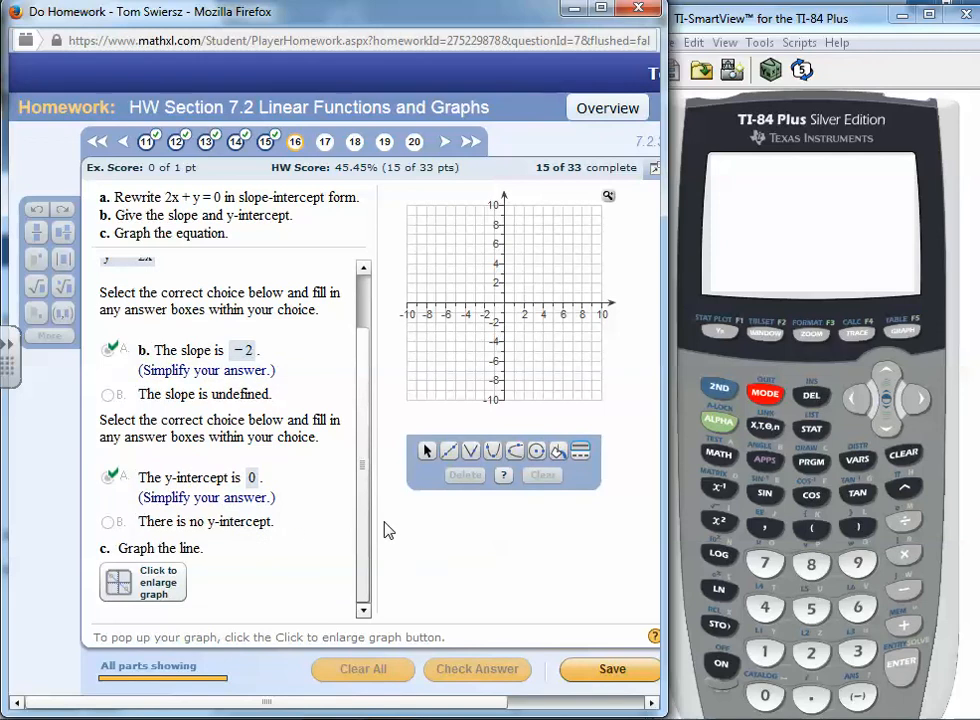
With the Line tool, plot the line's first point at the origin (0,0)
left_click(447, 452)
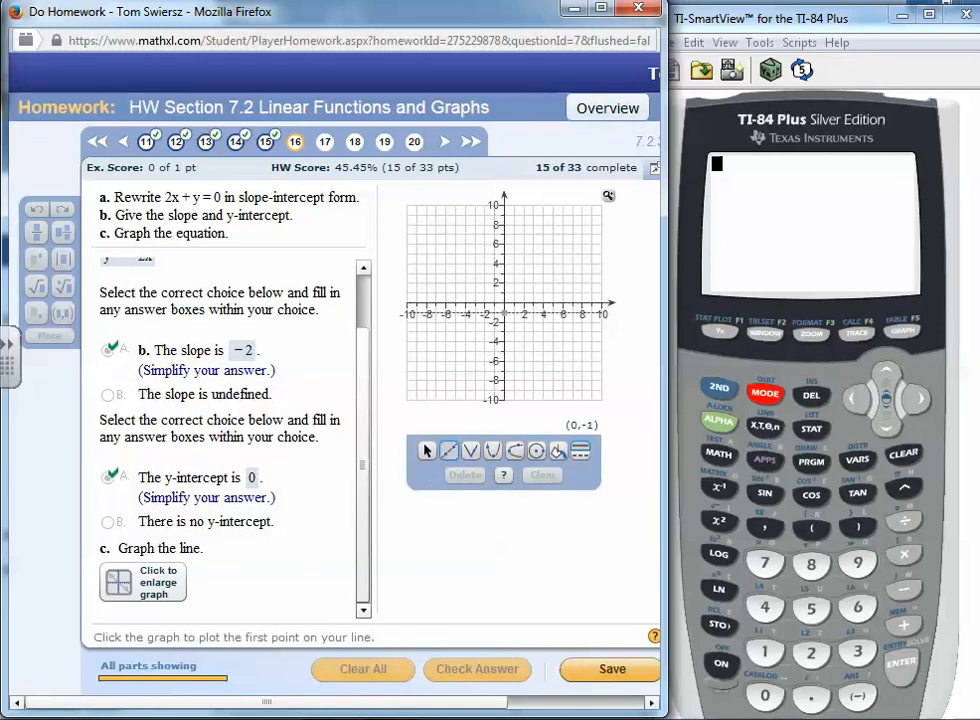
left_click(504, 302)
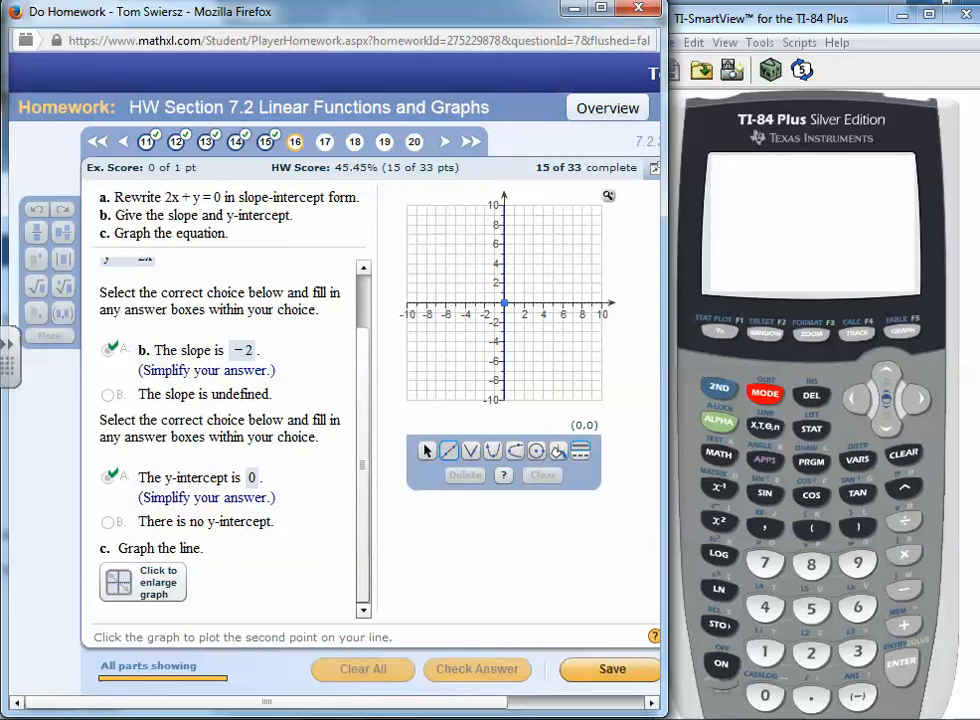
Write m = -2/1 in ink below the graph, then close the ink layer
mouse_move(418, 521)
left_mouse_down()
mouse_move(441, 524)
mouse_move(451, 552)
left_mouse_up()
left_click_drag(460, 525, 478, 532)
left_click_drag(497, 520, 514, 518)
mouse_move(523, 507)
left_mouse_down()
mouse_move(556, 537)
mouse_move(546, 595)
left_mouse_up()
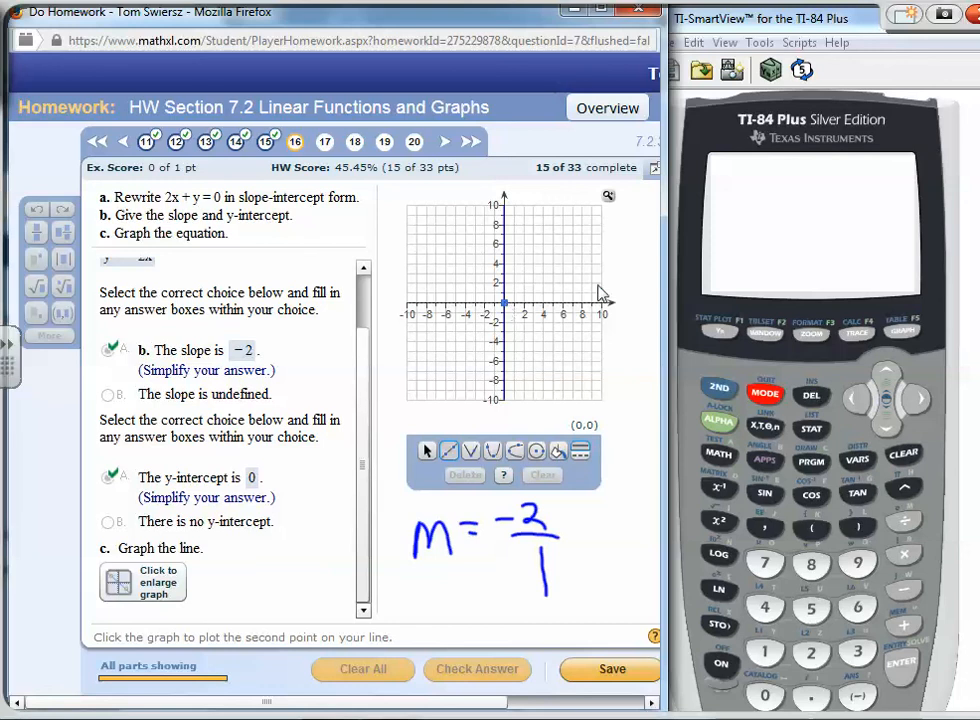
right_click(611, 542)
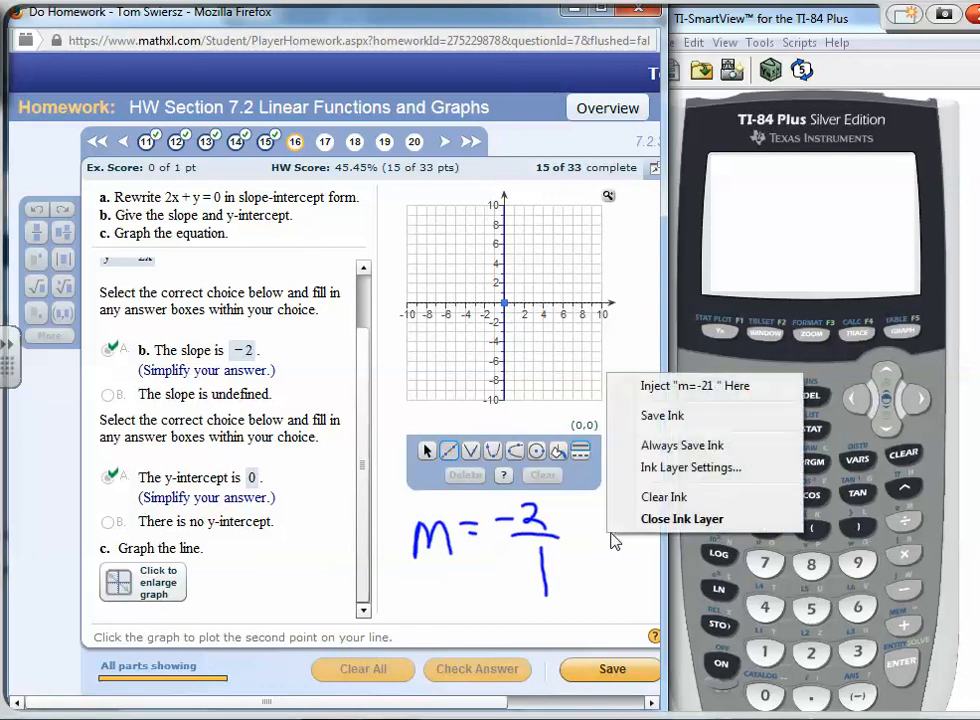
left_click(632, 520)
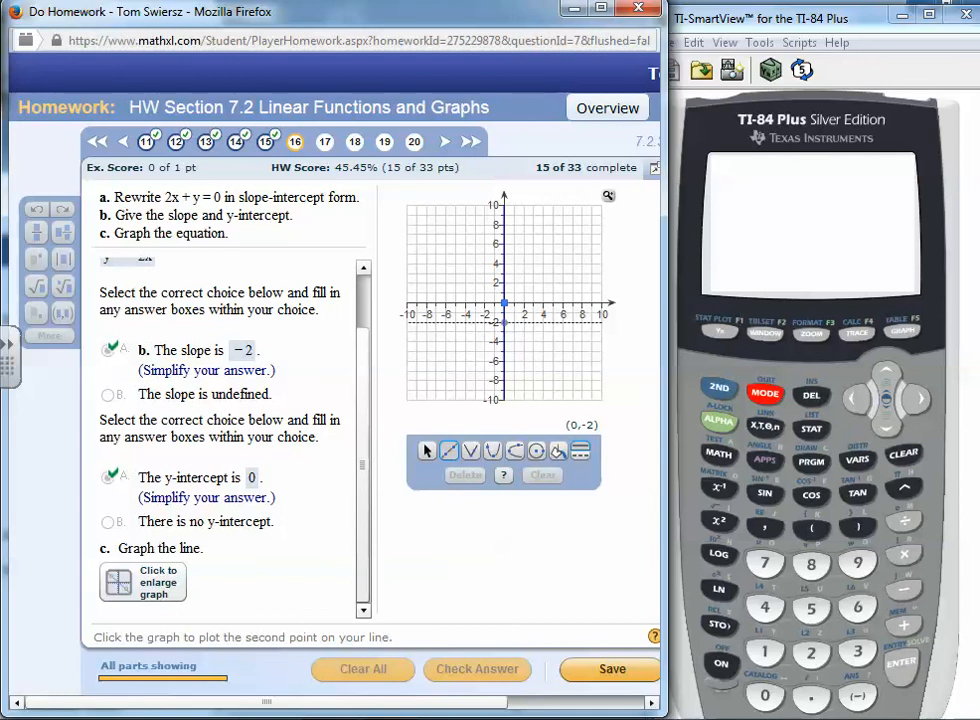
Plot the line's second point at (1,-2), then check the answer and dismiss the feedback
left_click(514, 322)
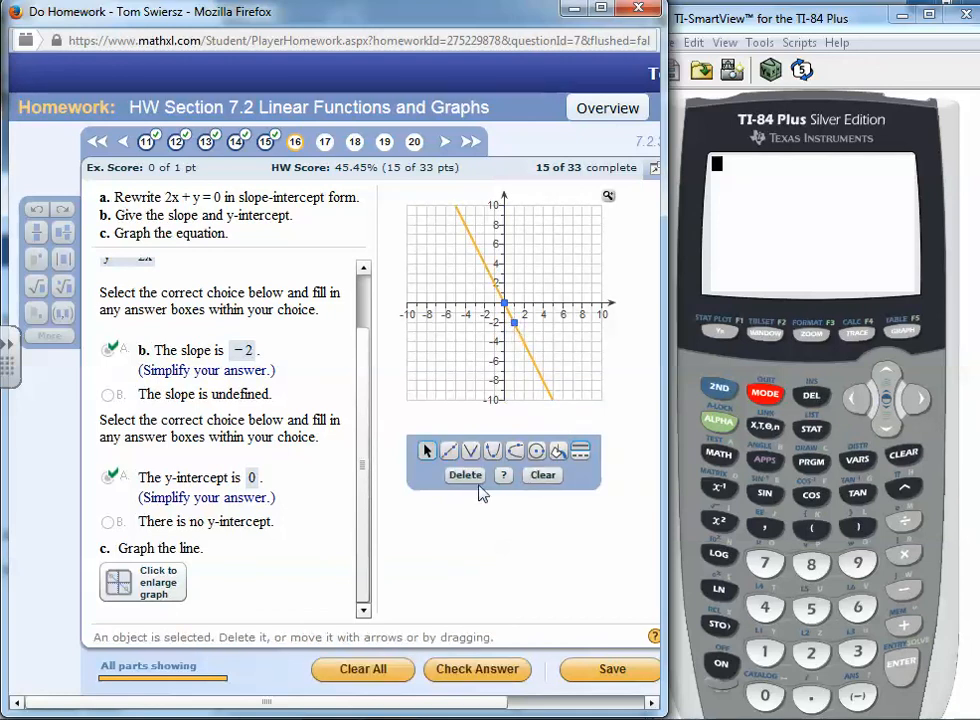
left_click(477, 670)
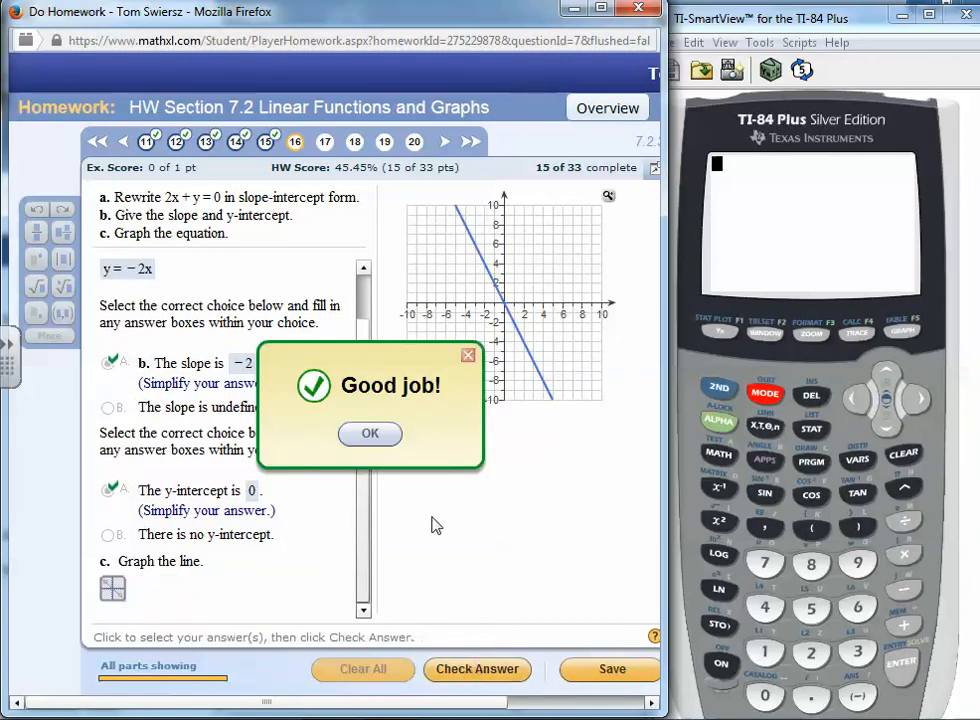
left_click(370, 432)
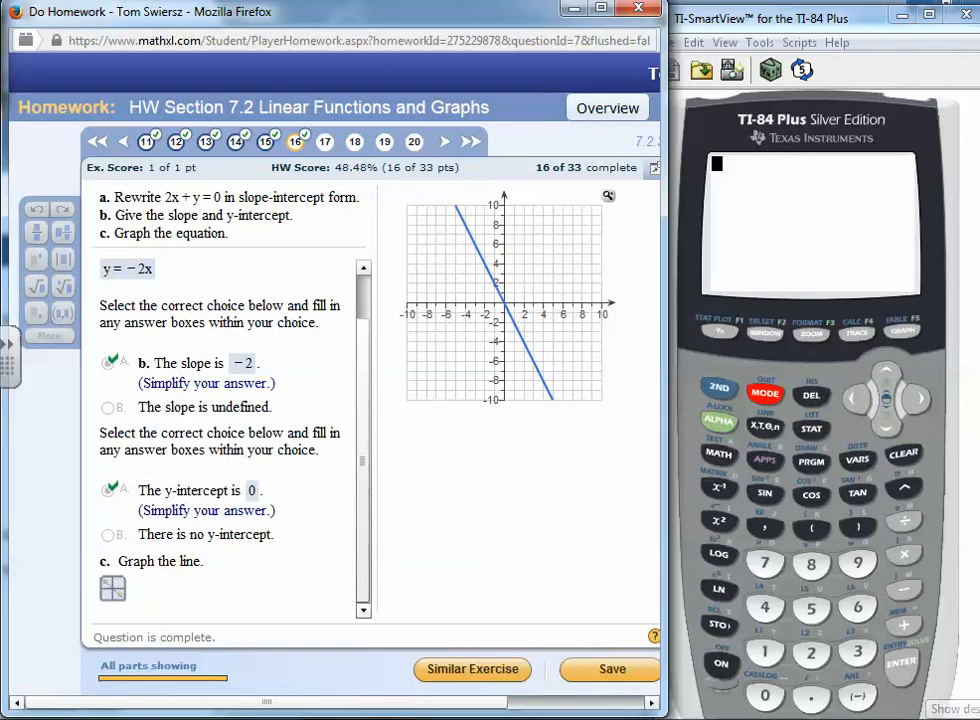
In the TI-84 emulator, clear Y1 and enter Y1 = -2X in the equation editor
left_click(722, 338)
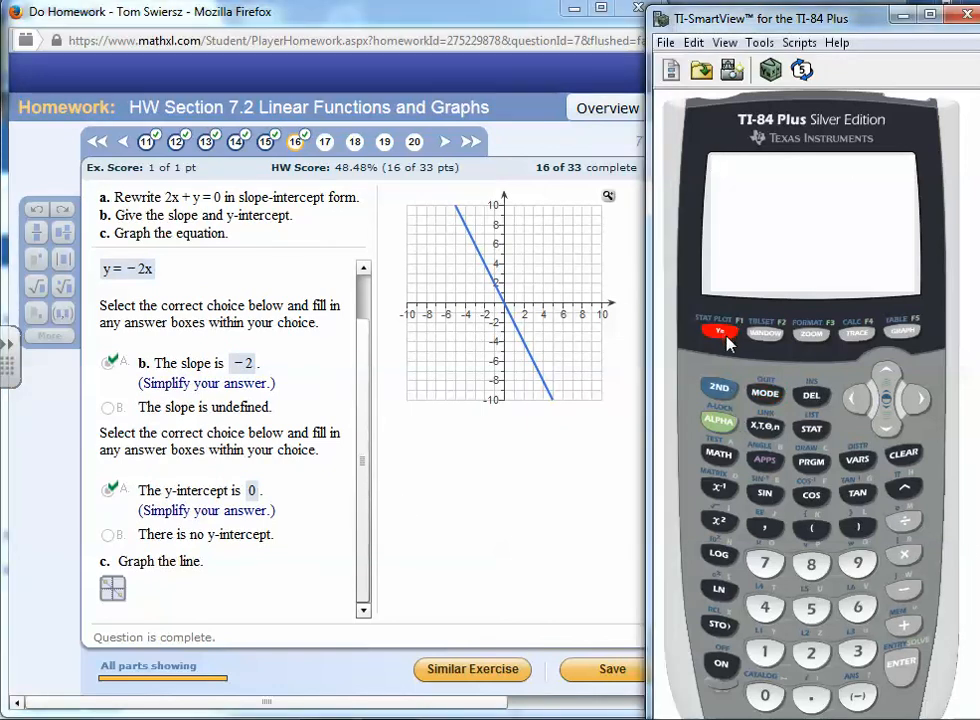
left_click(910, 462)
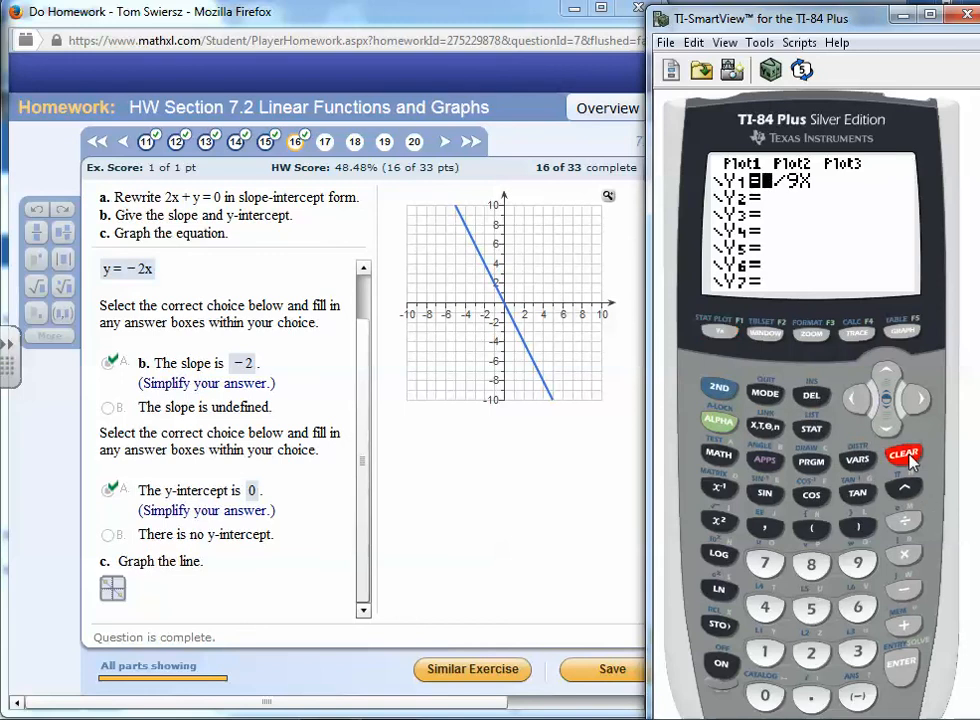
left_click(860, 700)
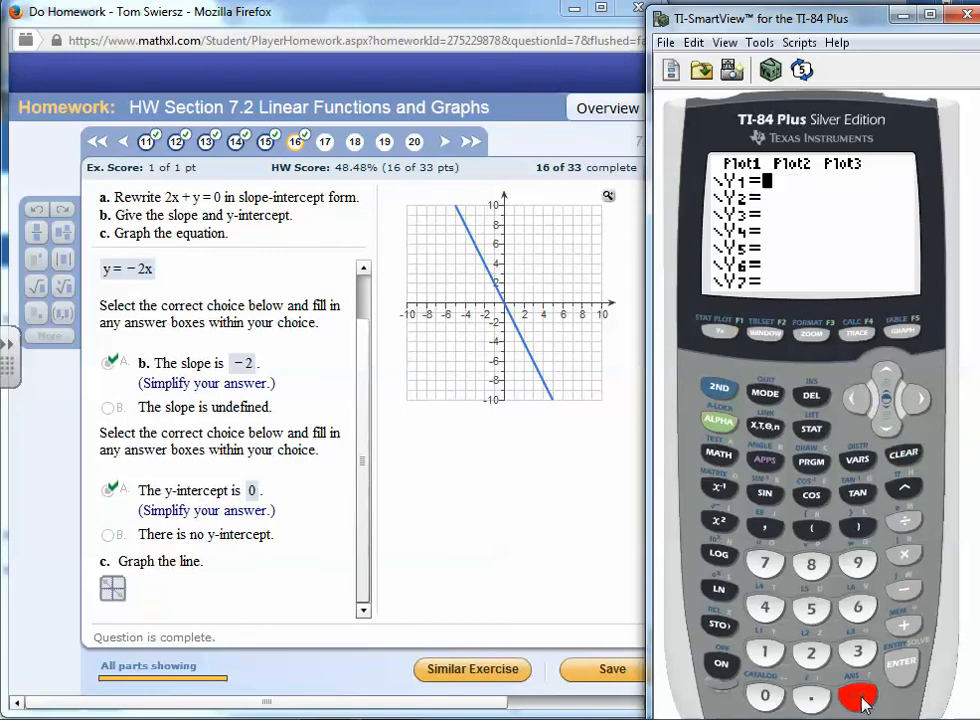
left_click(811, 652)
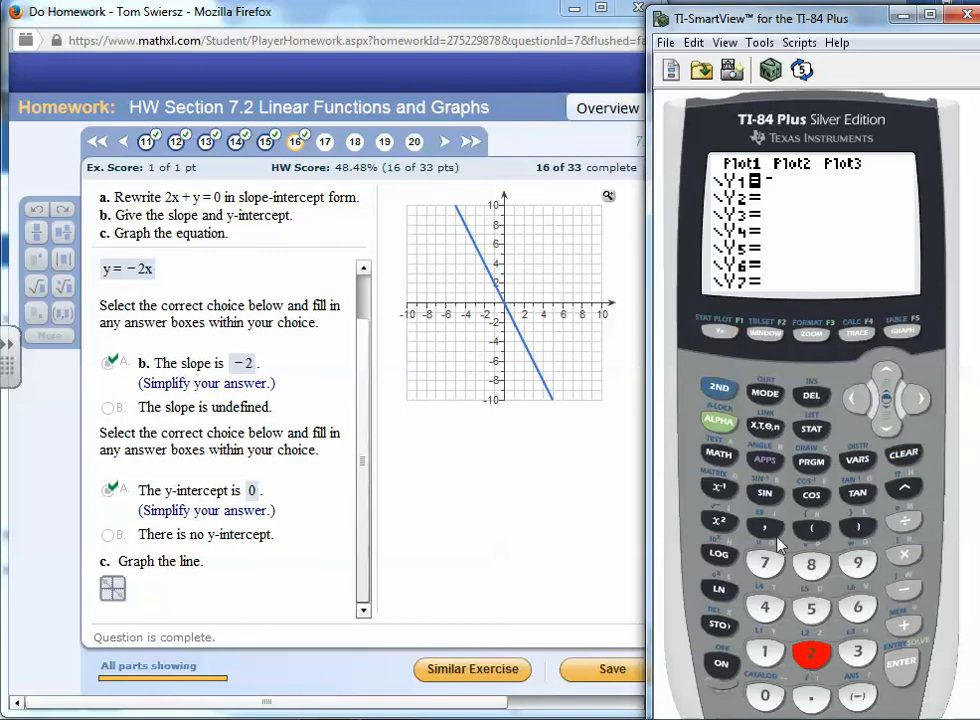
left_click(766, 427)
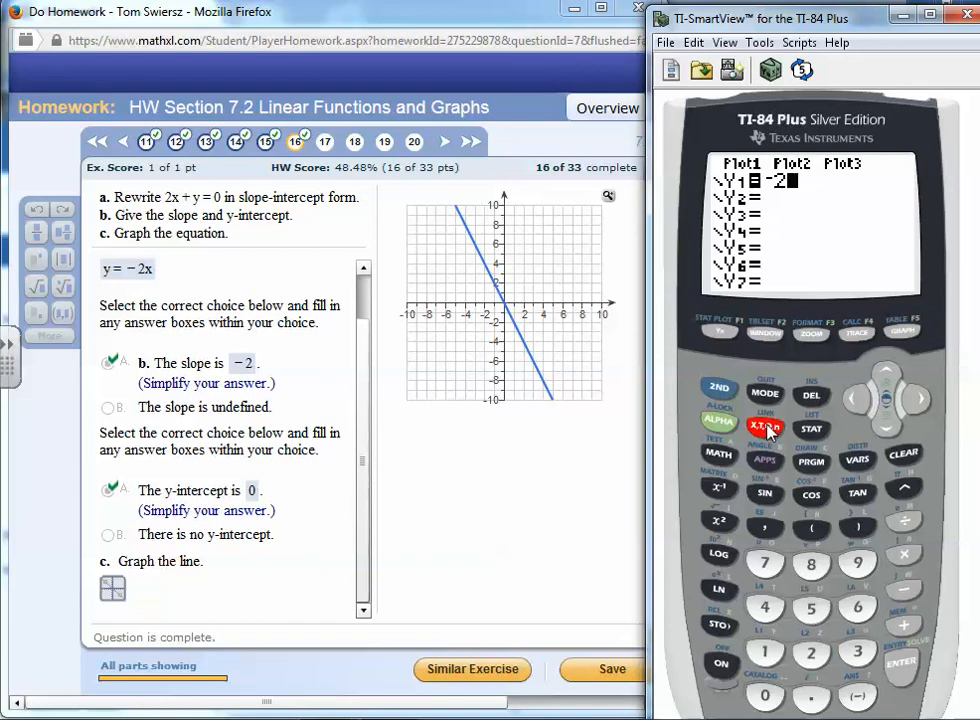
Graph Y1 = -2X on the calculator
left_click(721, 389)
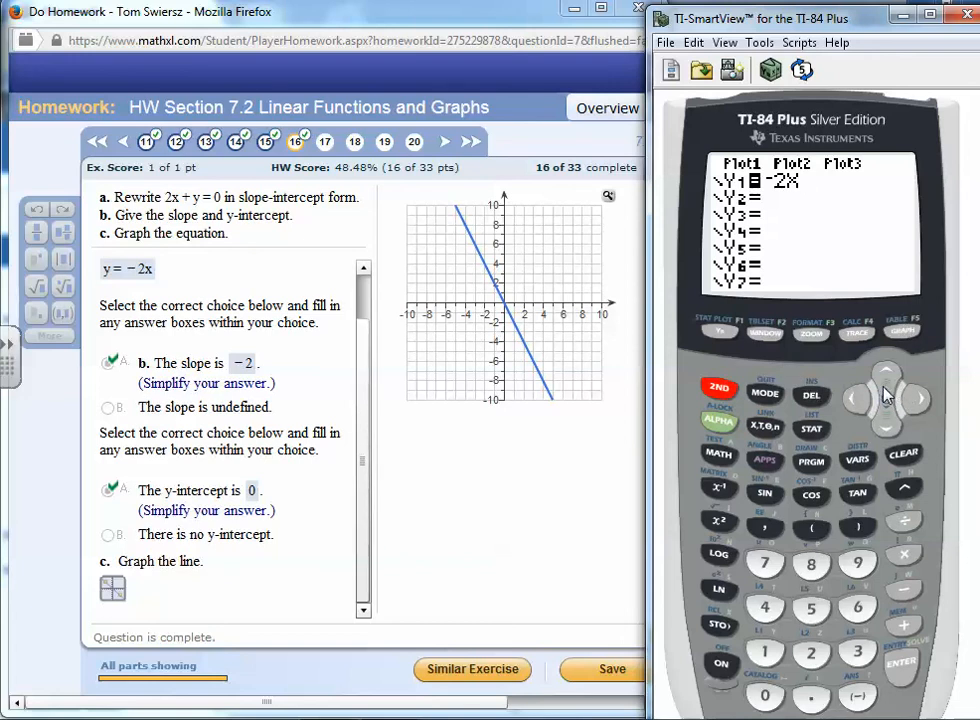
left_click(722, 417)
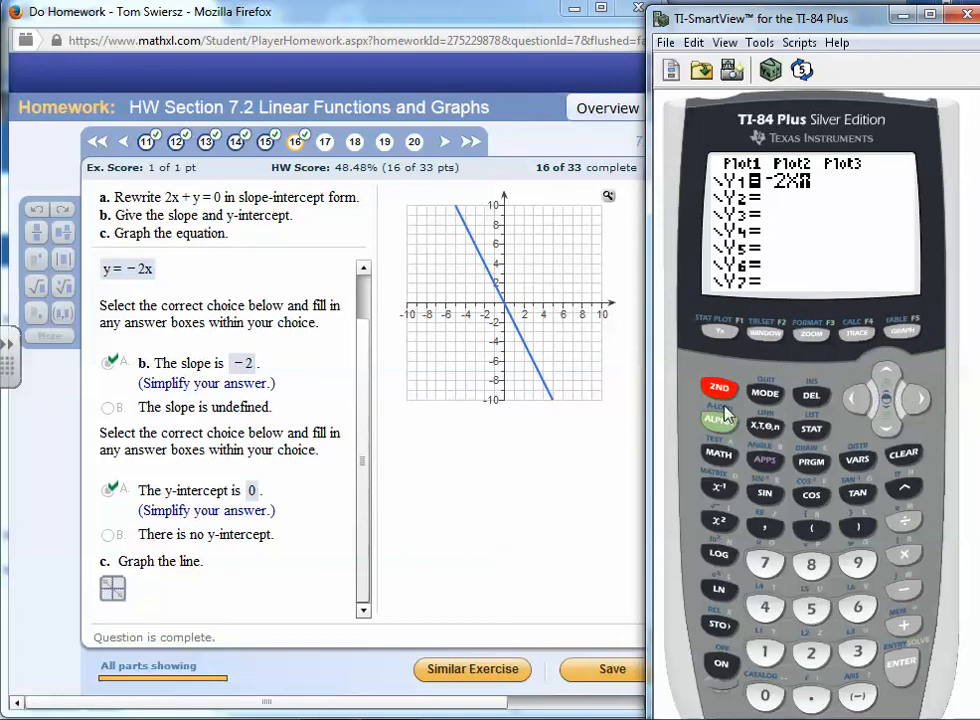
left_click(897, 334)
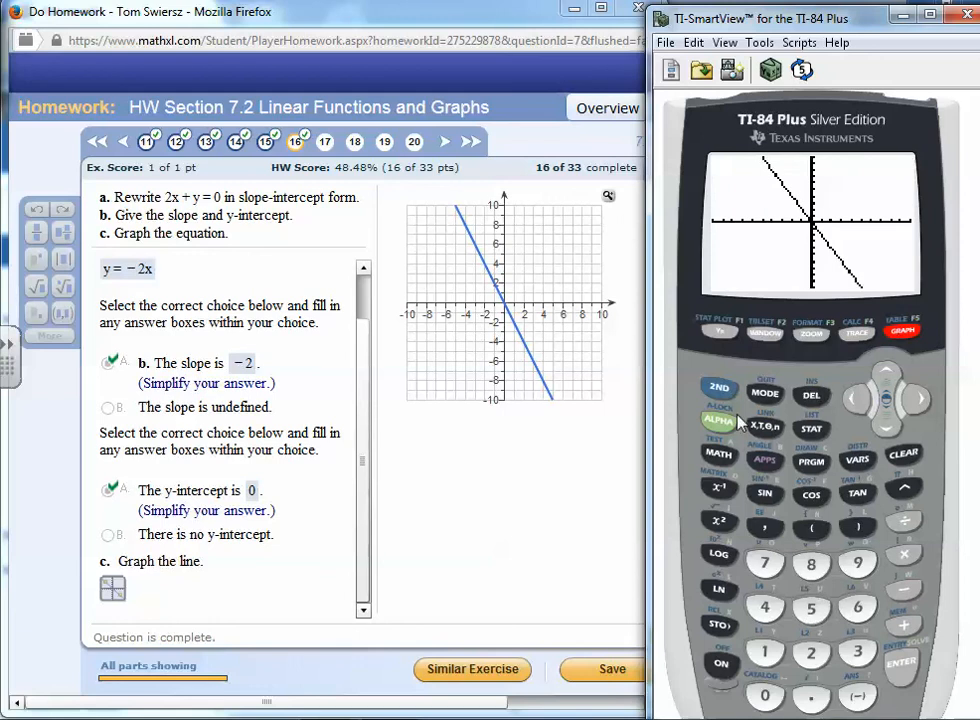
Open the calculator's table of values and scroll up to the row x = 0
left_click(723, 392)
left_click(905, 337)
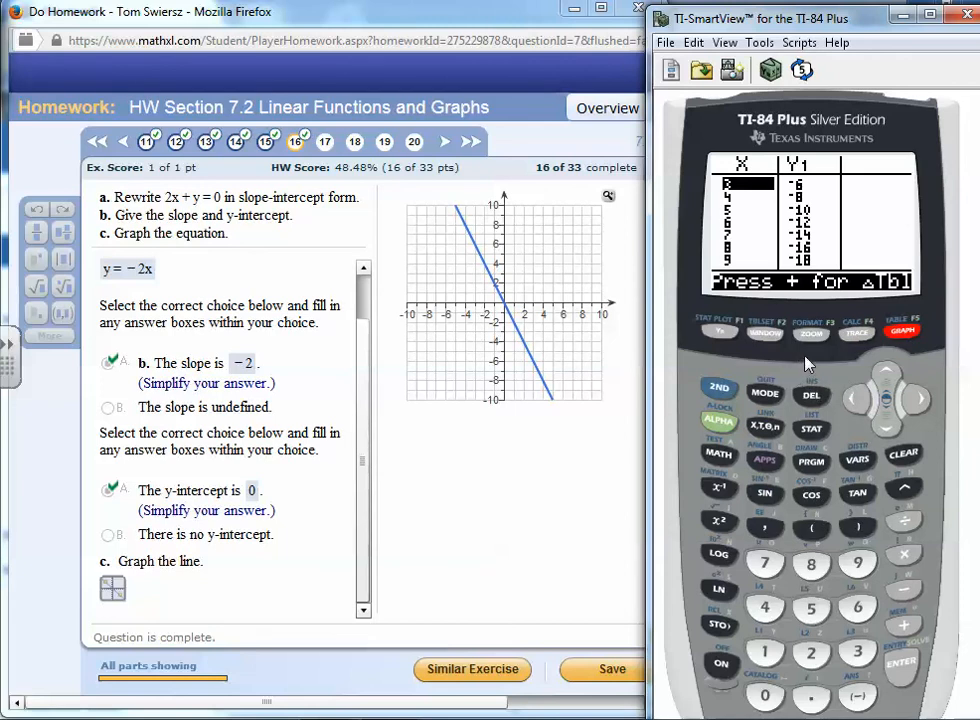
left_click(887, 377)
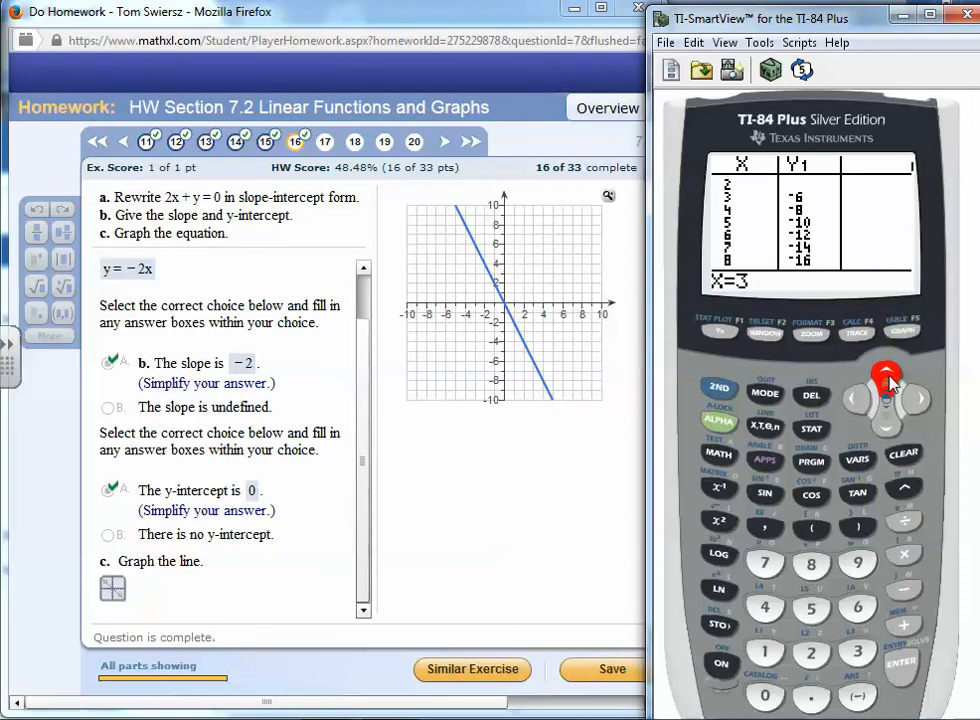
left_click(888, 380)
left_click(888, 380)
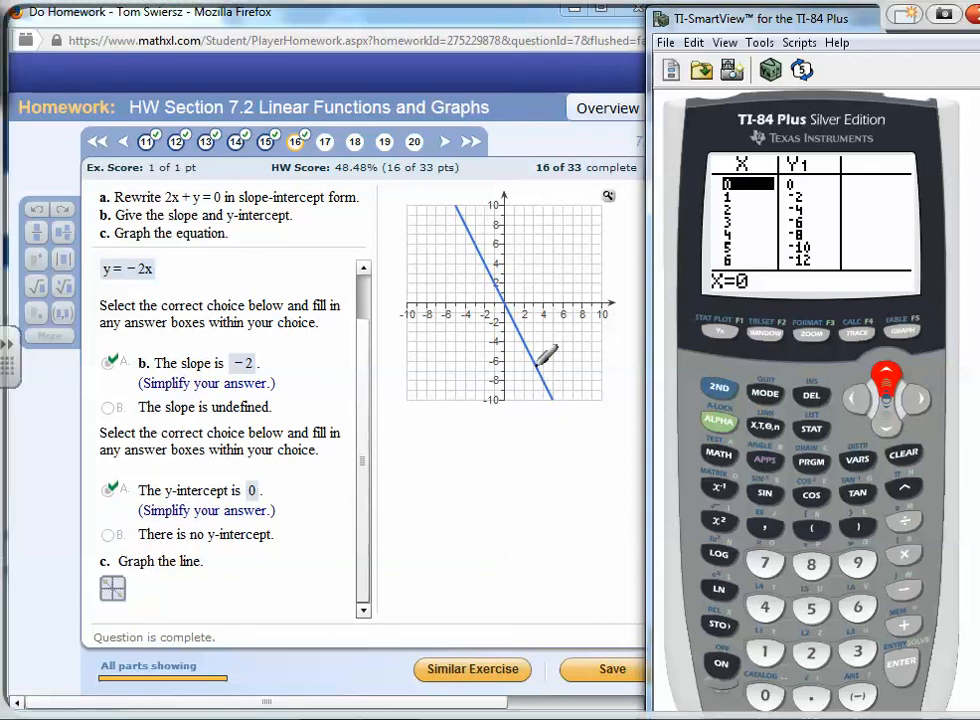
Underline table rows and circle the origin on the graph in ink, then close the ink layer
left_click_drag(832, 176, 883, 174)
left_click_drag(524, 288, 527, 296)
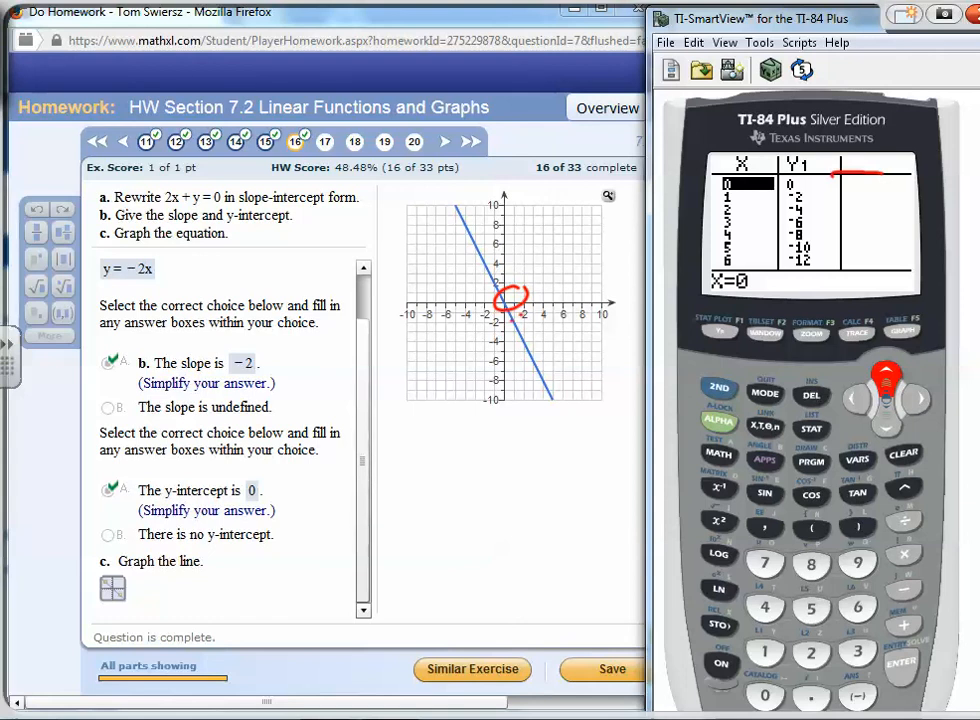
left_click_drag(845, 189, 884, 188)
right_click(885, 428)
left_click(886, 428)
right_click(541, 505)
left_click(595, 494)
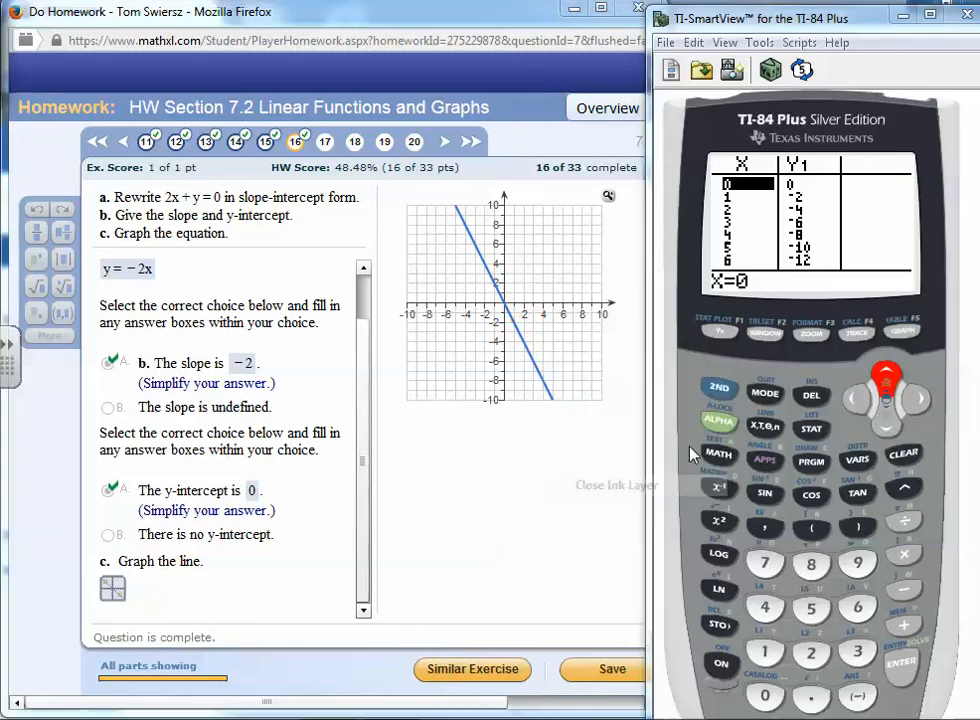
Move down the table of values to the row x = 2
key("Down")
key("Down")
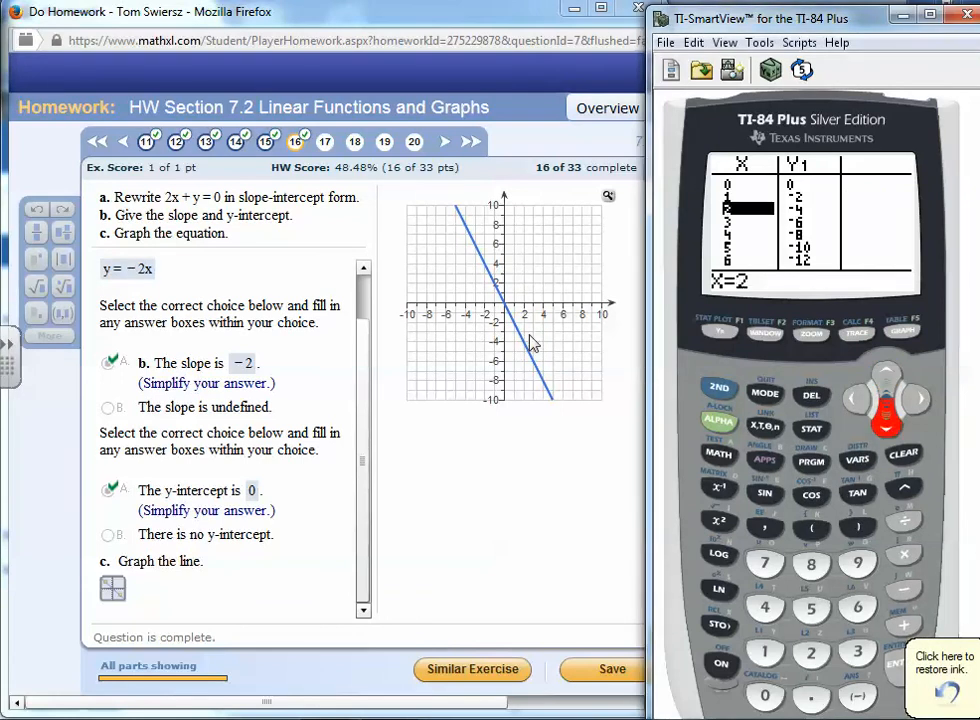